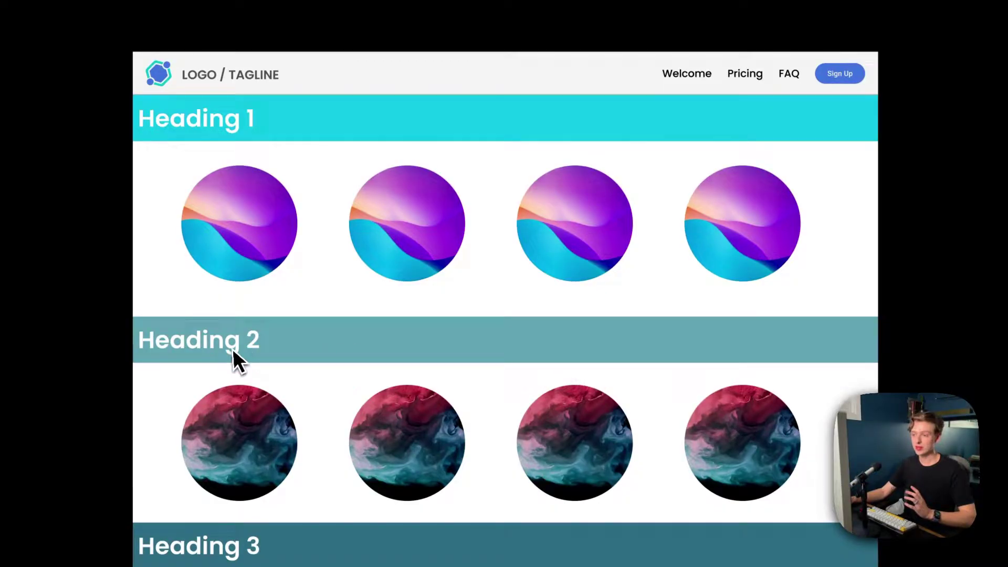
Step: Scroll the prototype preview up and down to watch the section headings stick under the header
scroll(292, 386, "down", 8)
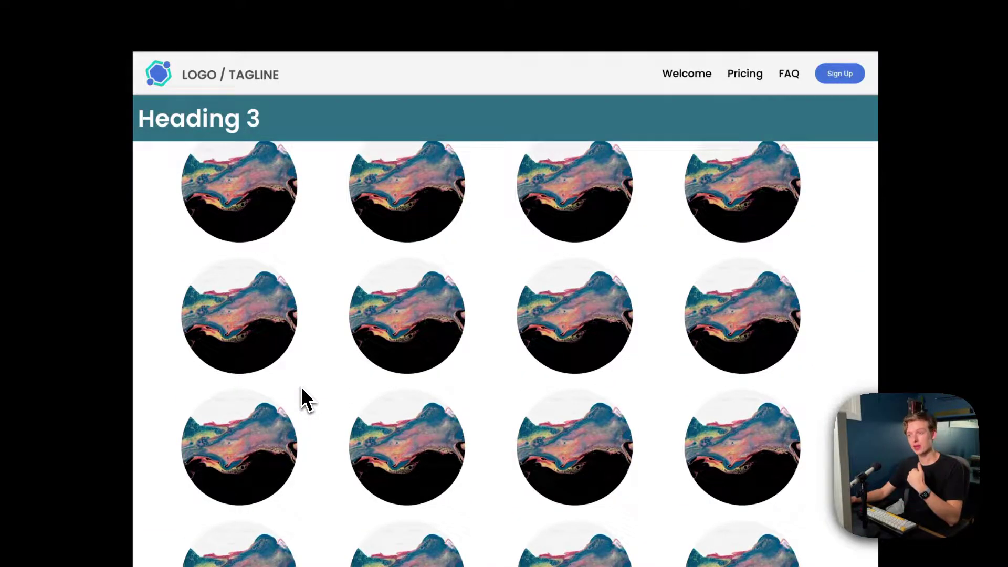
scroll(301, 387, "up", 10)
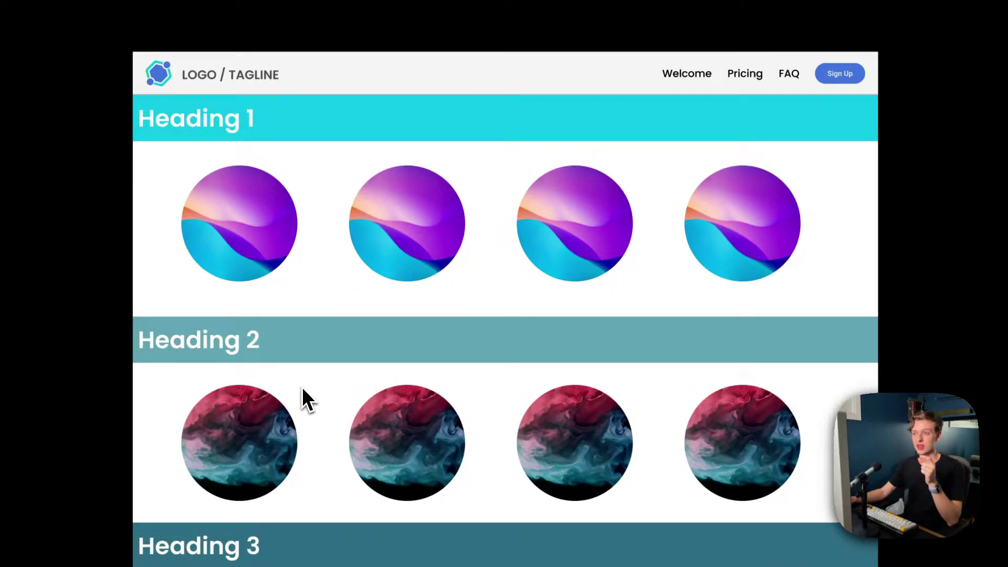
scroll(304, 389, "down", 5)
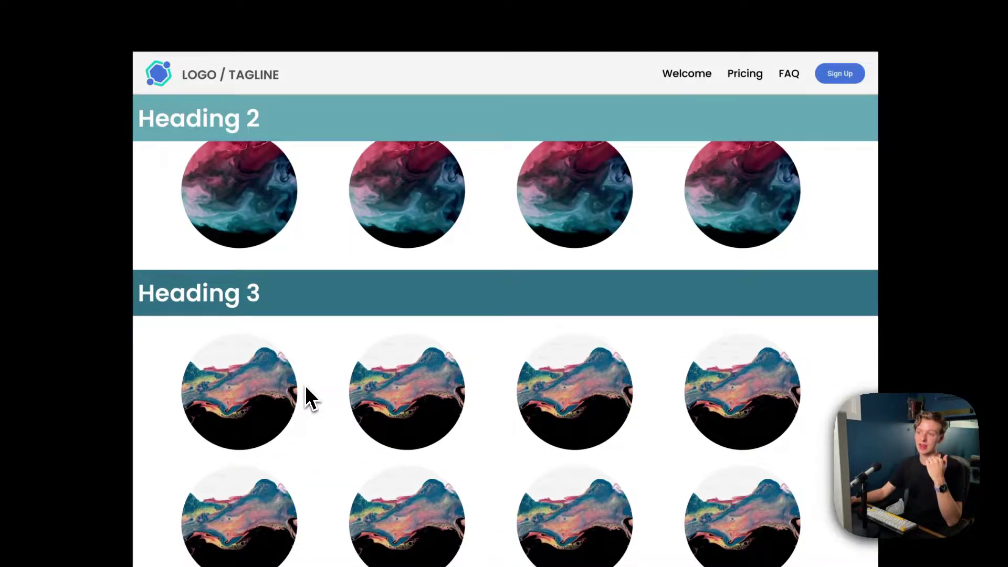
scroll(306, 388, "down", 4)
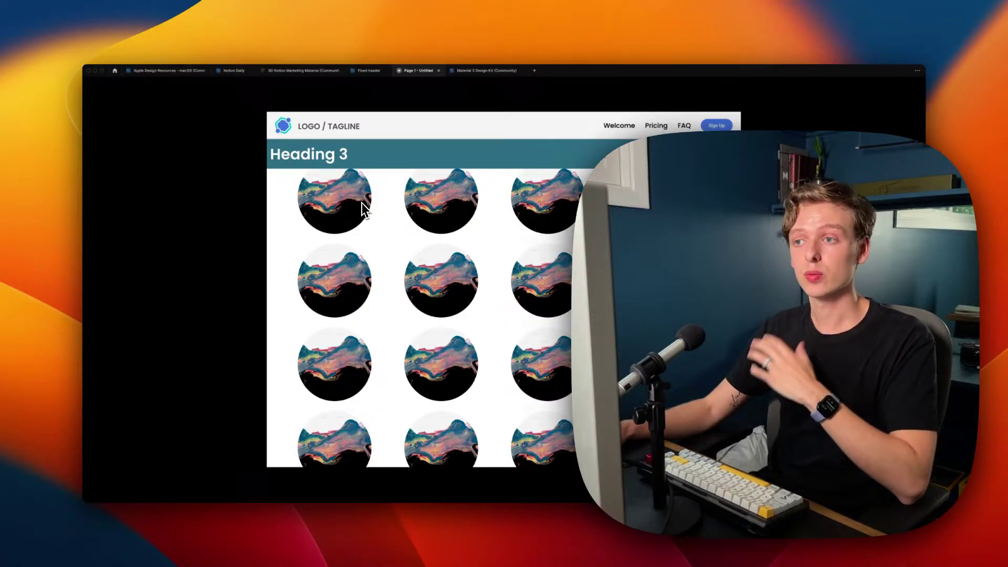
Step: Return to the Fixed header design file and pan to empty canvas
scroll(363, 194, "up", 10)
left_click(368, 71)
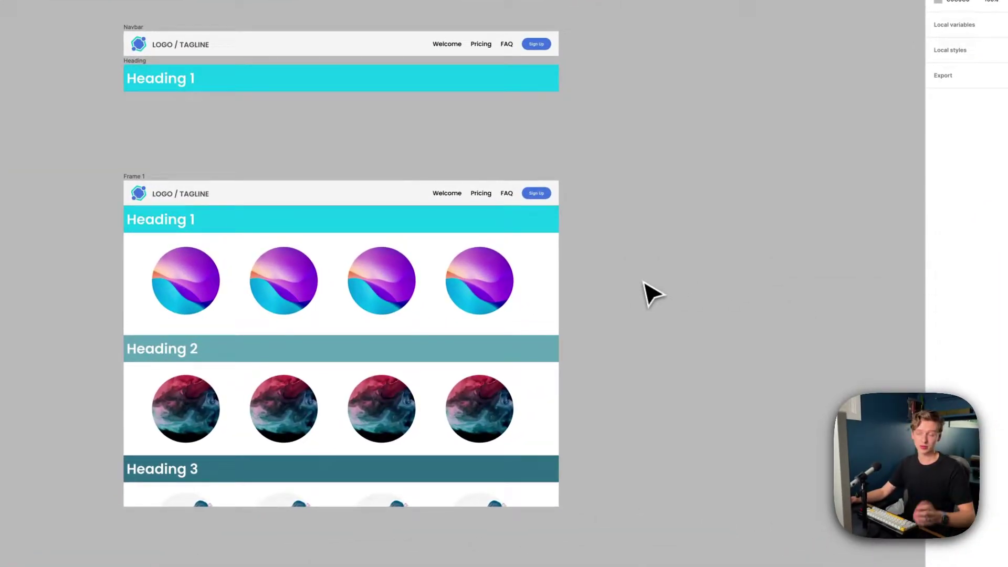
mouse_move(758, 339)
left_mouse_down()
mouse_move(495, 306)
mouse_move(330, 342)
left_mouse_up()
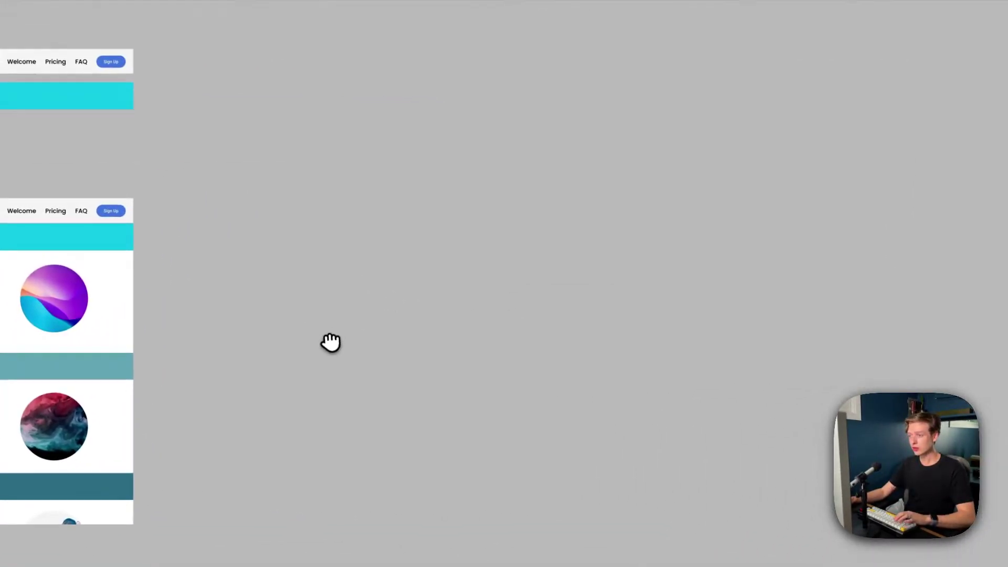
Step: Draw a new frame and size it to 1440 × 1080
key("f")
left_click_drag(151, 131, 587, 423)
left_click(852, 135)
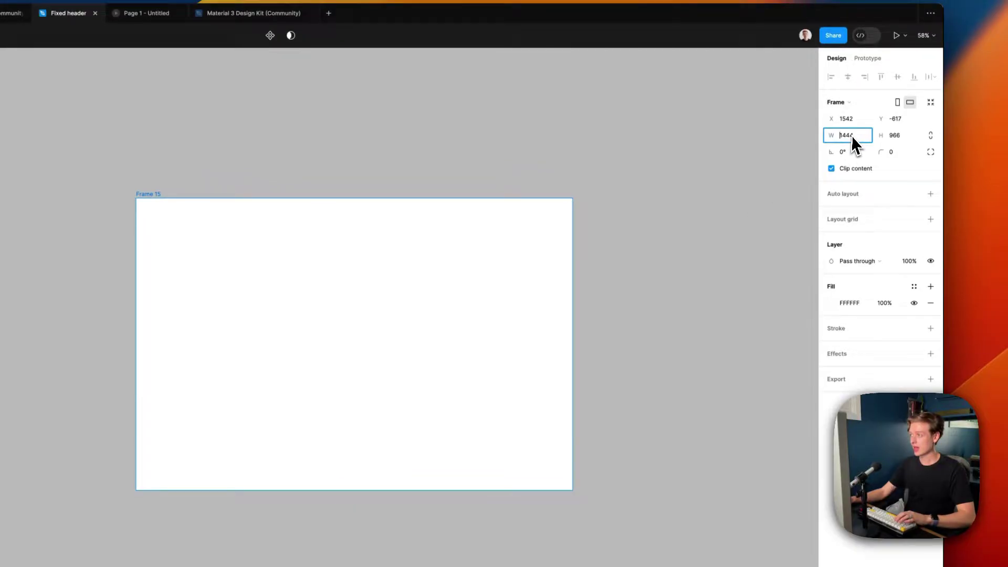
type("1440")
key("Tab")
type("1080")
key("Return")
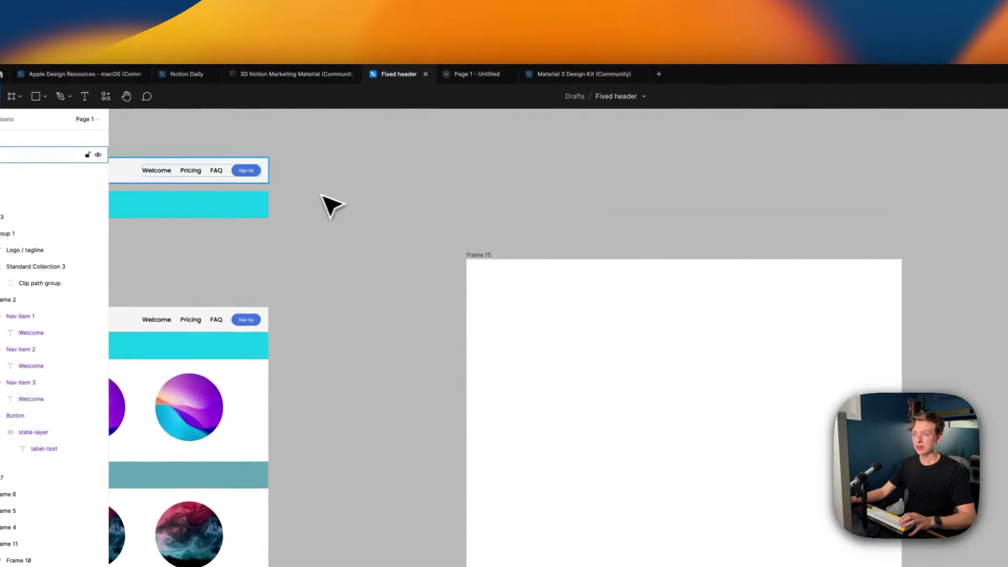
Step: Try copying the nav links into the new frame, then undo the misplaced copy
left_click_drag(218, 174, 701, 290)
key("super+z")
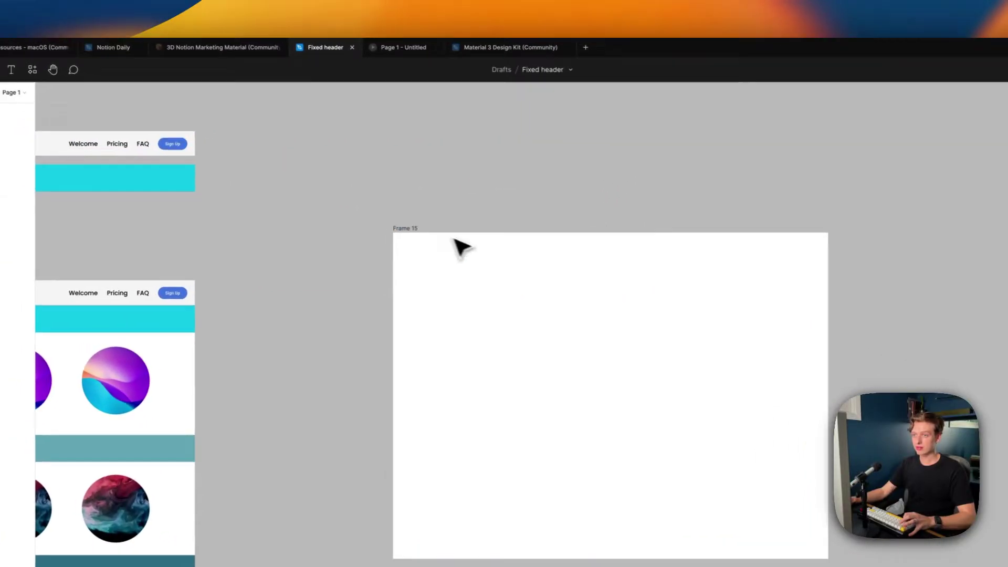
scroll(436, 243, "left", 10)
Step: Copy the whole Navbar into Frame 15 and place it flush at X 0, Y 0
left_click(31, 138)
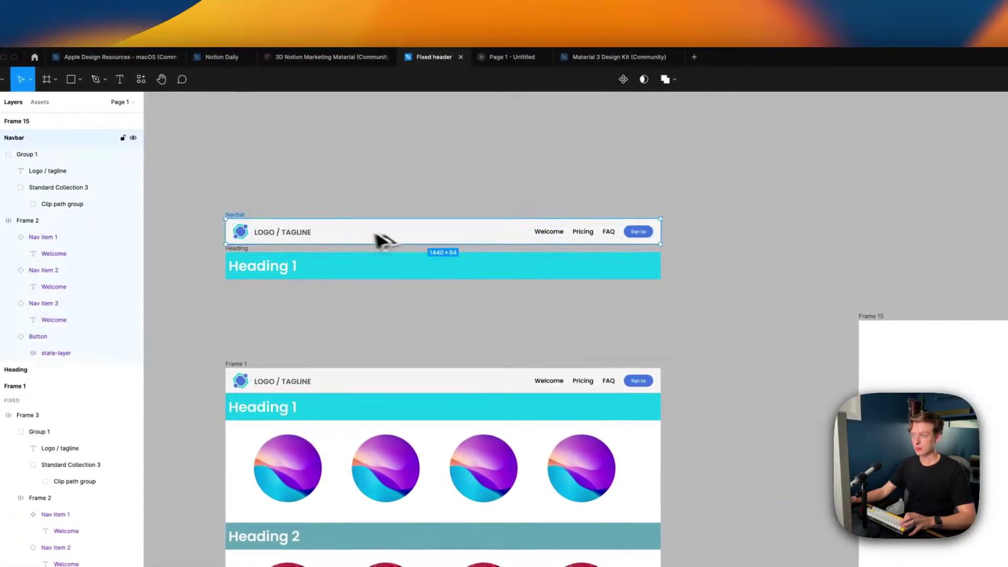
left_click_drag(384, 241, 875, 360)
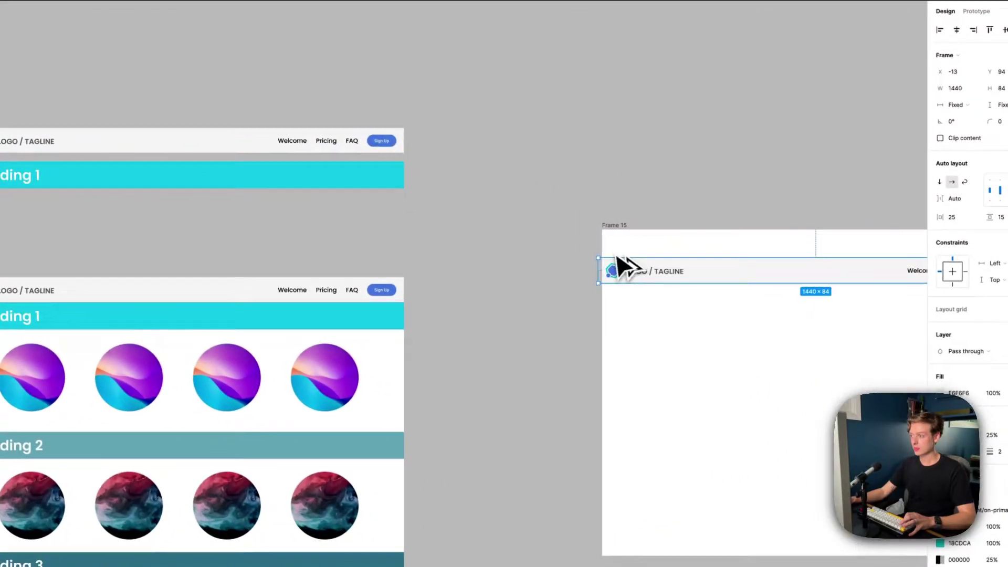
scroll(642, 331, "up", 6)
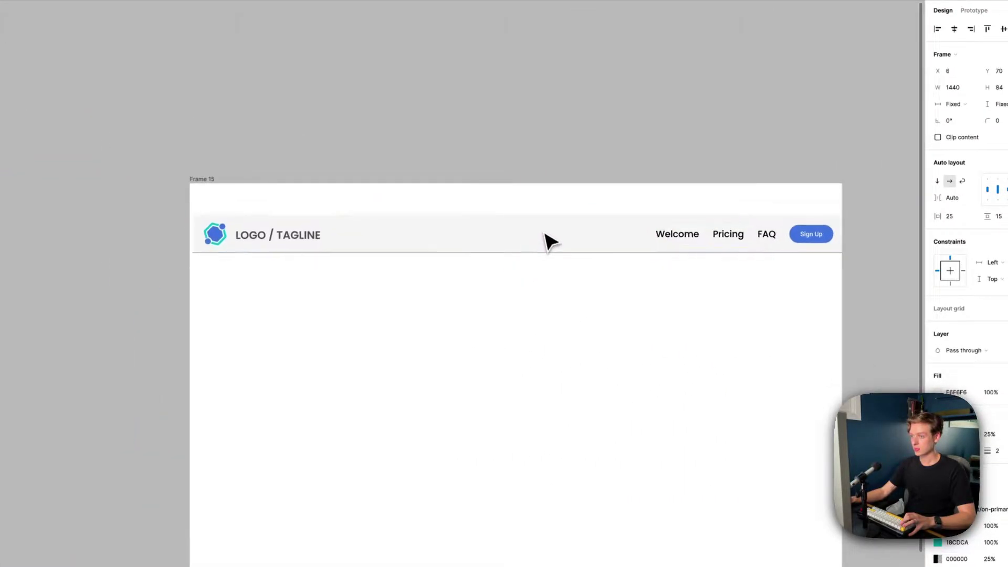
left_click_drag(546, 242, 540, 213)
left_click_drag(723, 331, 601, 317)
scroll(601, 317, "up", 1)
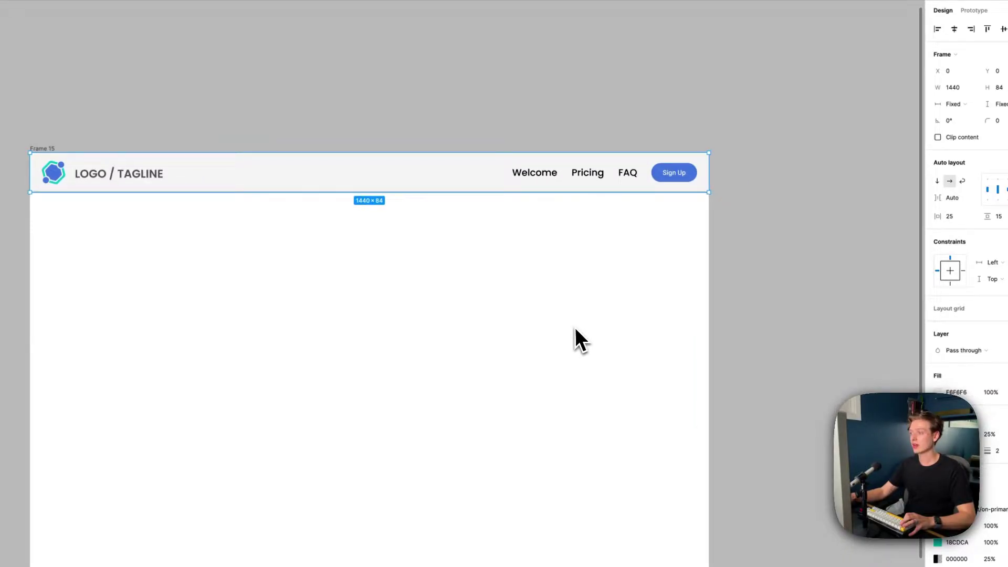
scroll(575, 341, "down", 2)
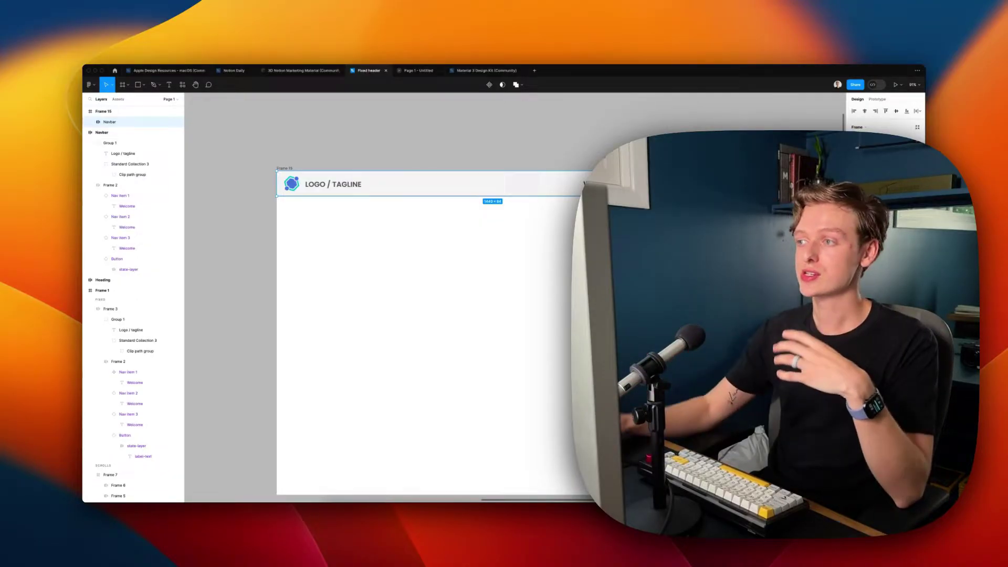
Step: Set the Navbar's scroll position to Fixed and Frame 15's overflow to Vertical scrolling
left_click(878, 99)
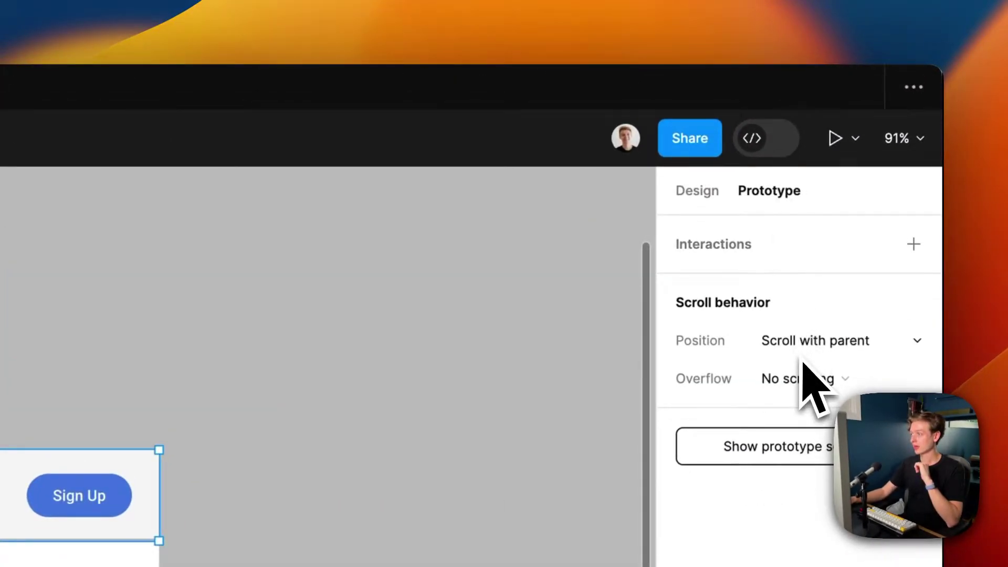
left_click(775, 347)
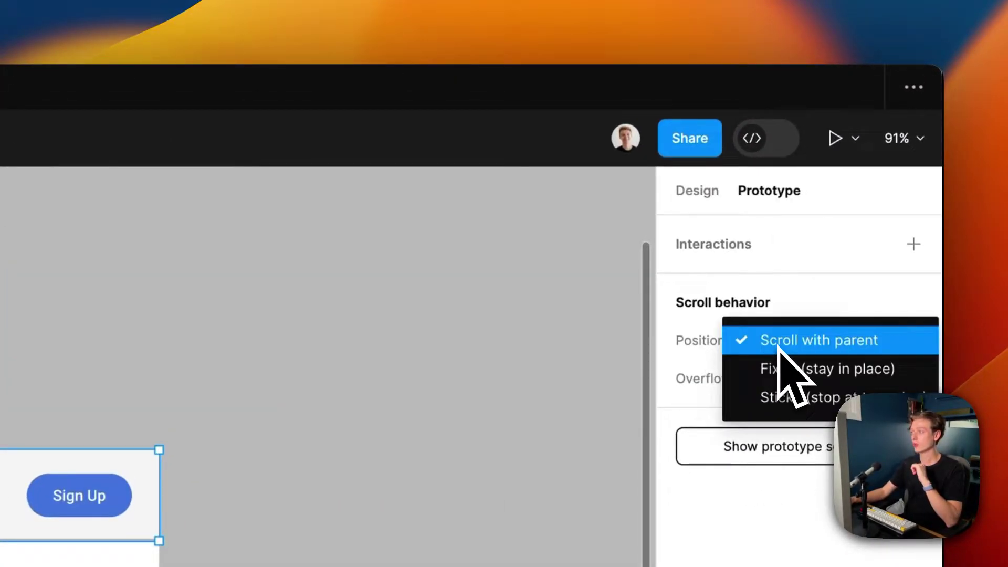
left_click(843, 381)
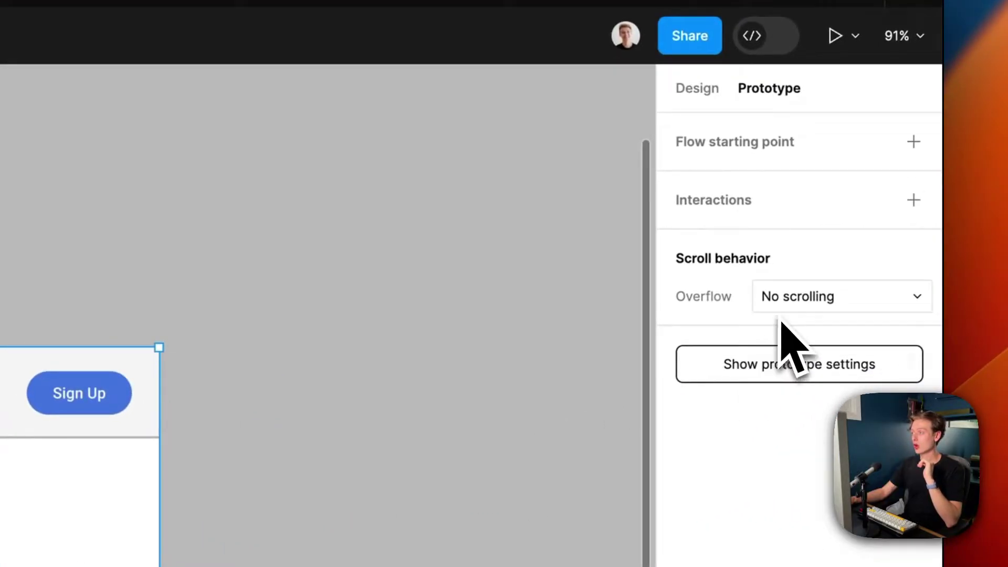
left_click(794, 305)
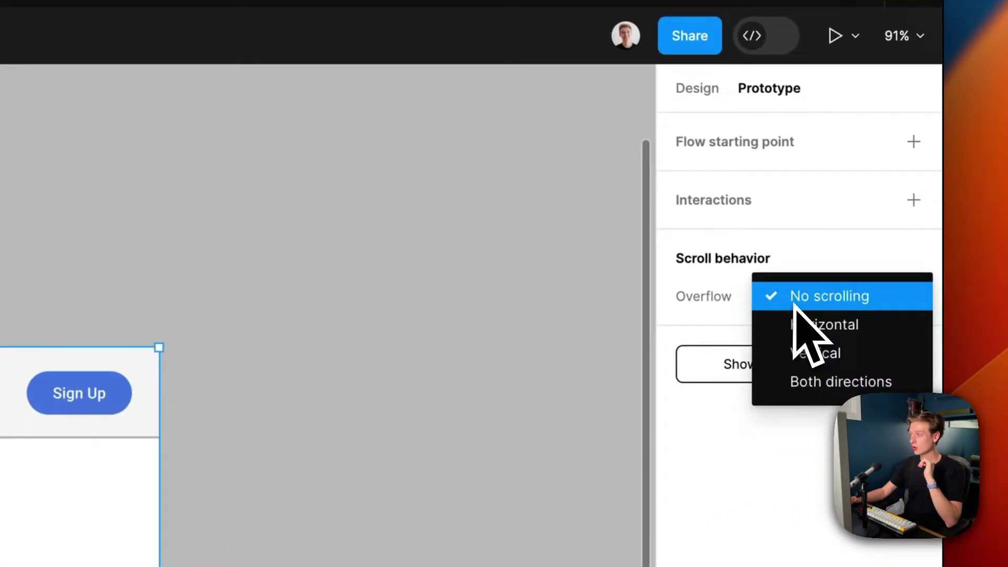
left_click(820, 354)
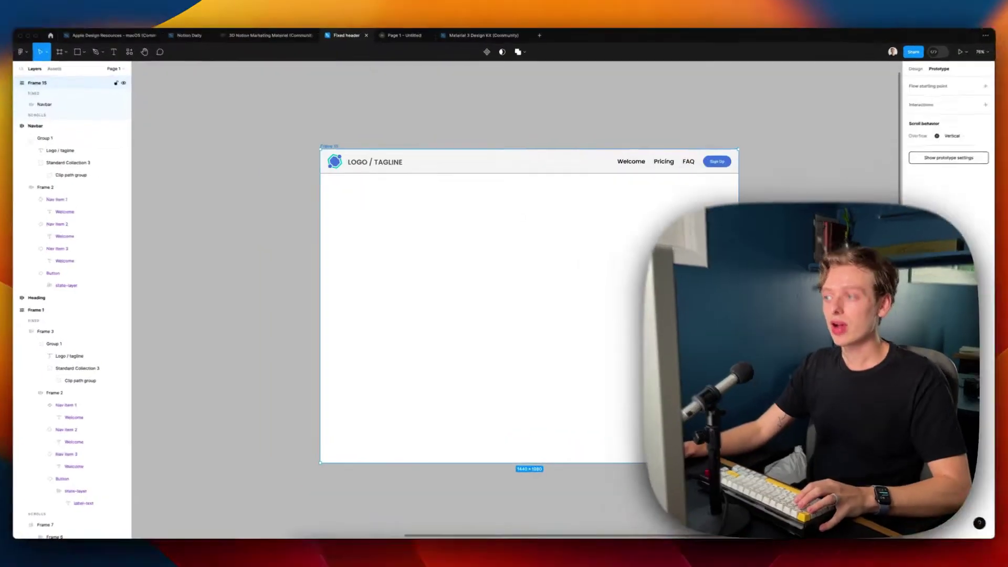
Step: Draw a grey placeholder block below the navbar and wrap it in an auto-layout frame
key("ctrl+backslash")
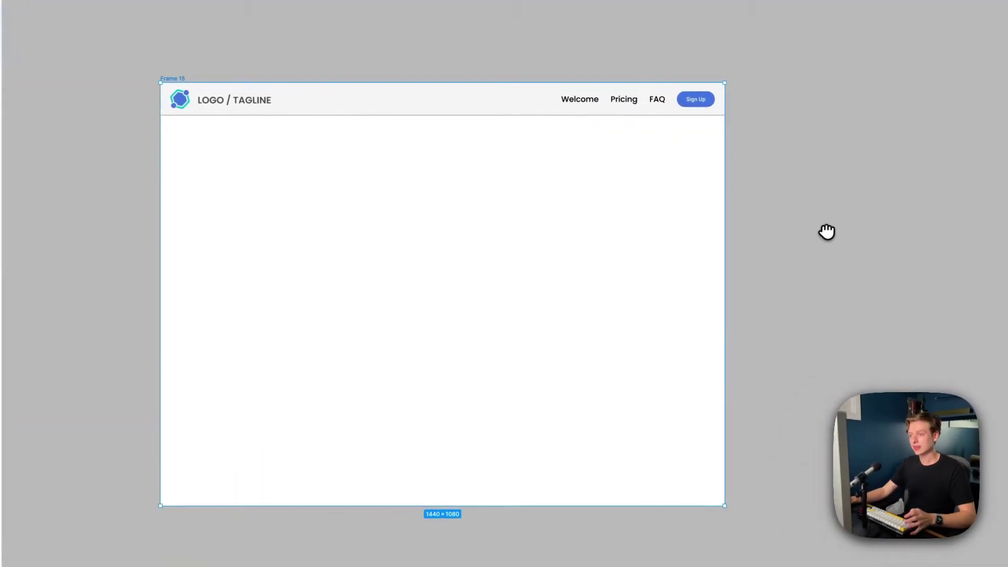
left_click_drag(283, 149, 571, 409)
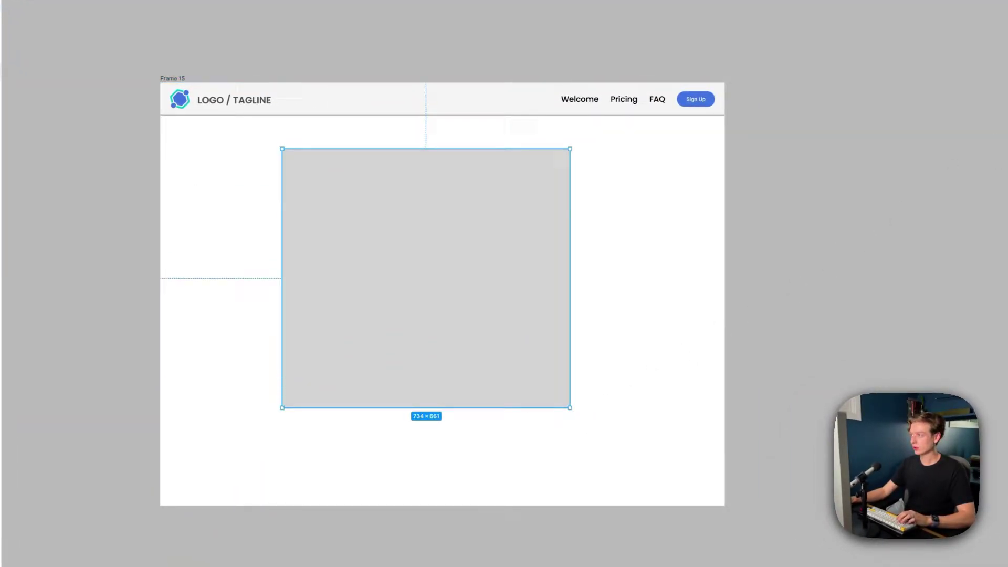
key("shift+a")
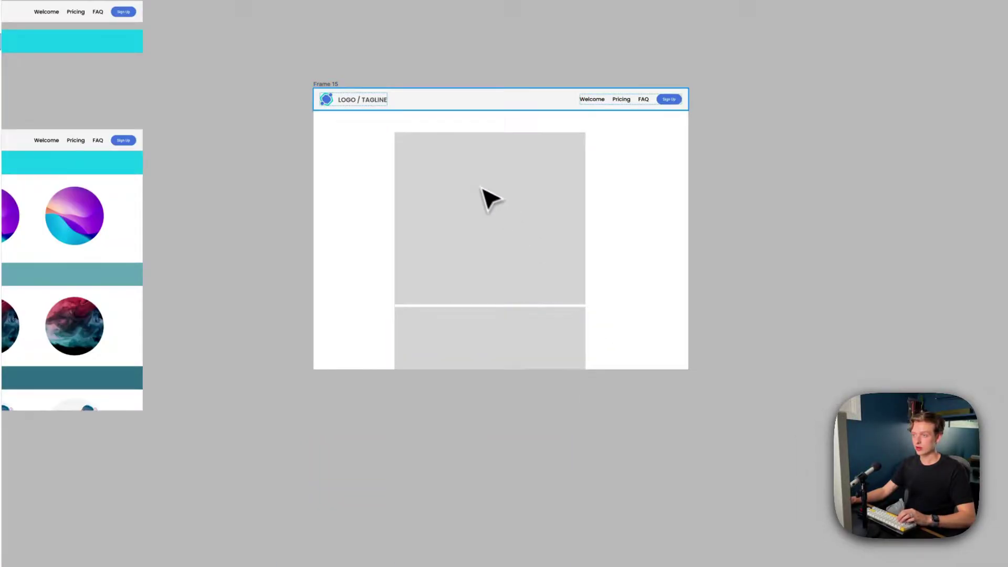
left_click(344, 85)
scroll(755, 336, "down", 5)
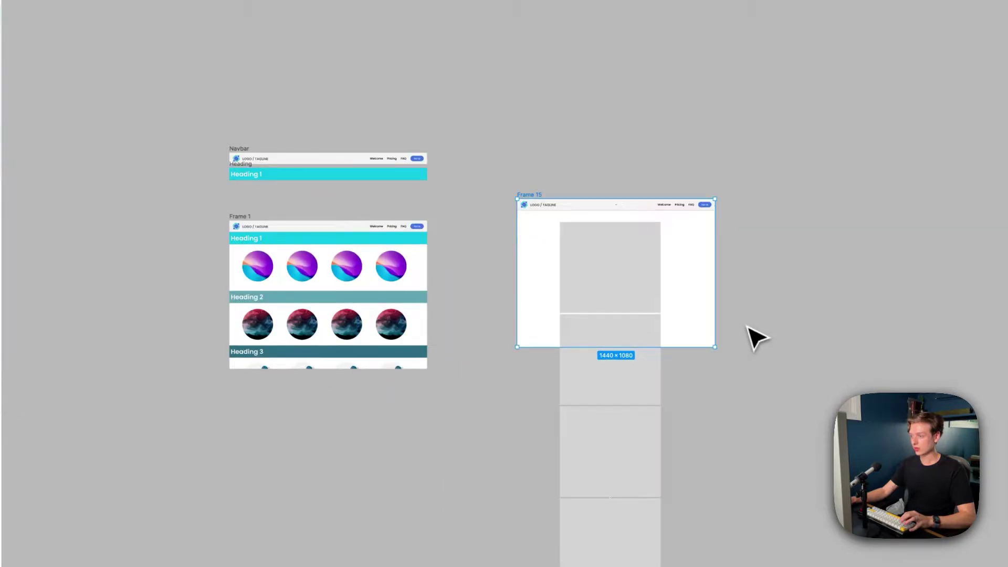
left_click_drag(754, 336, 625, 275)
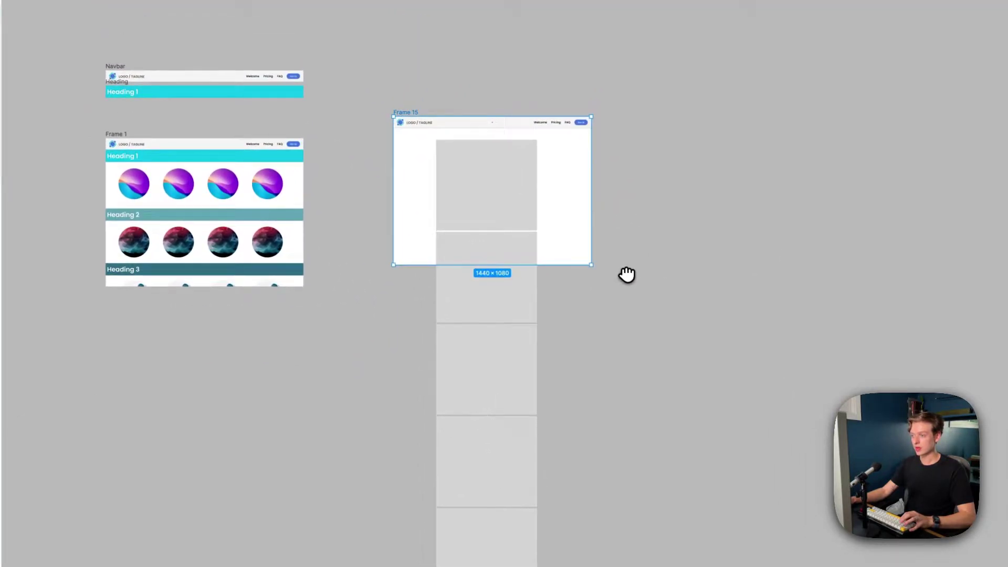
scroll(556, 198, "up", 5)
Step: Preview Frame 15, confirm the navbar stays fixed while scrolling, then return to Fixed header
key("super+alt+Return")
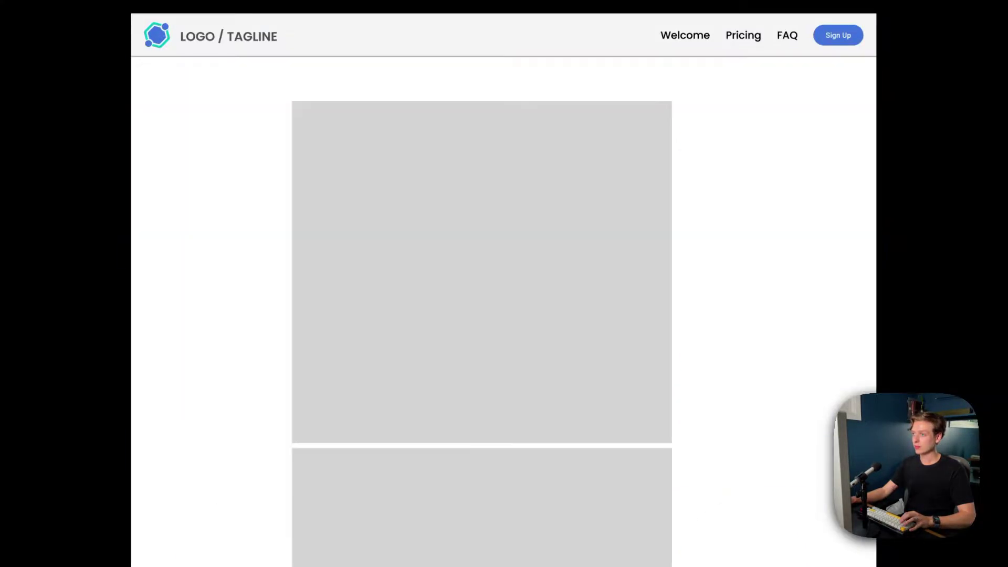
scroll(768, 377, "down", 10)
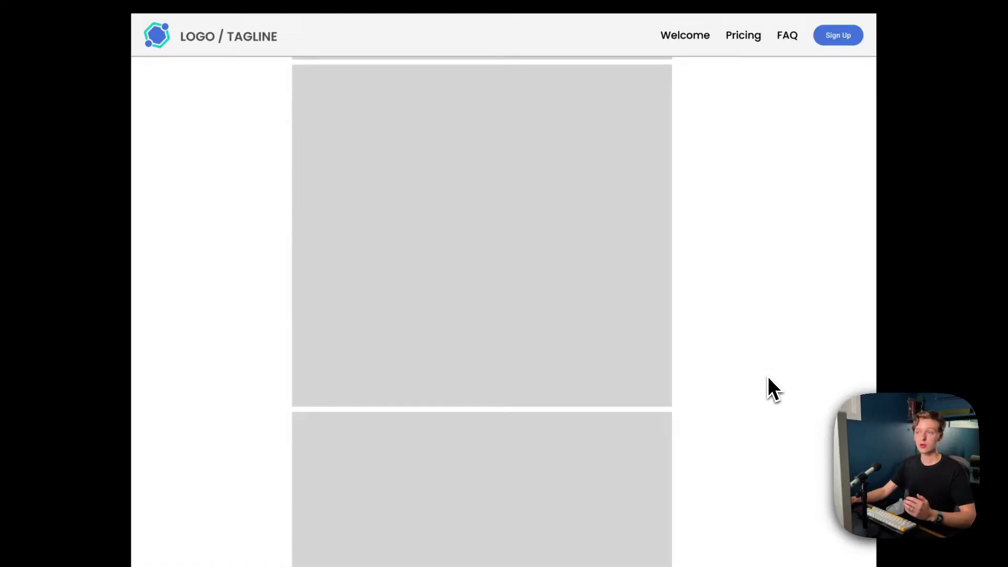
scroll(768, 376, "down", 3)
scroll(768, 376, "down", 10)
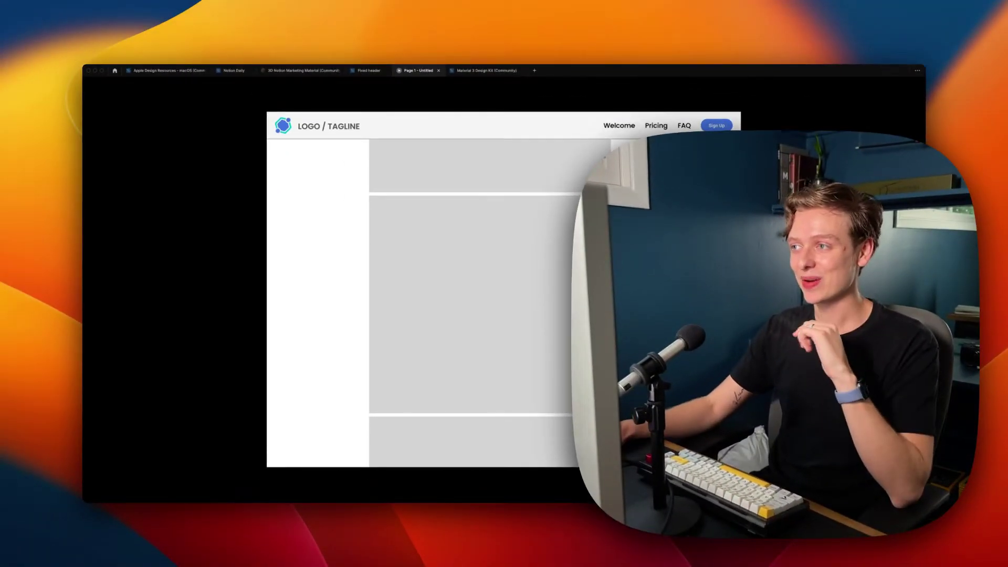
scroll(473, 305, "up", 3)
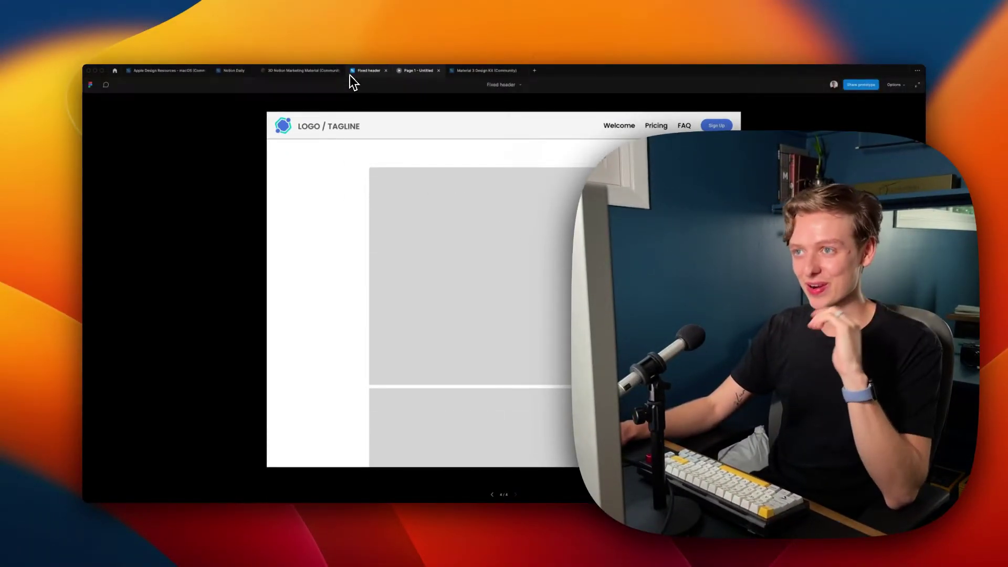
mouse_move(363, 73)
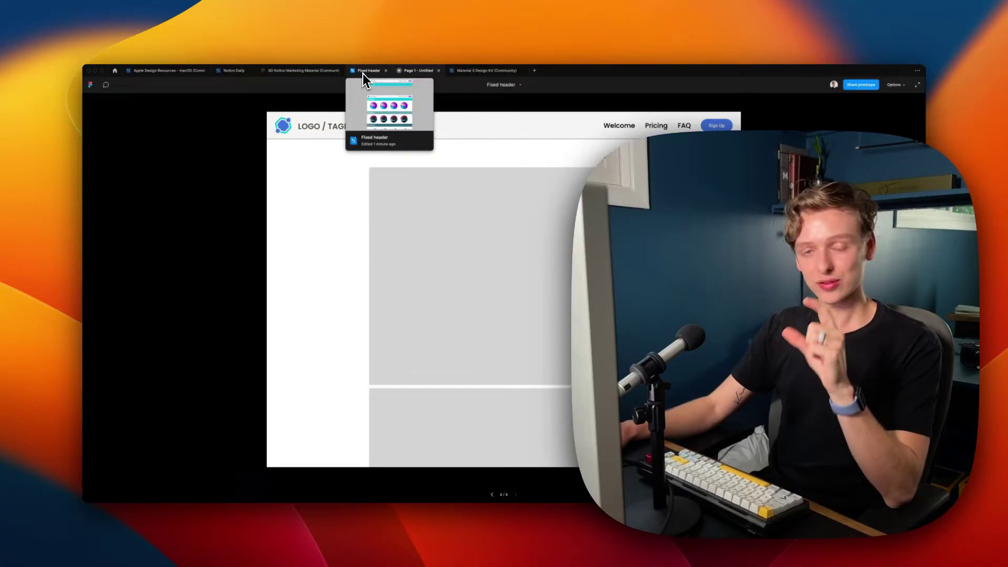
left_click(363, 73)
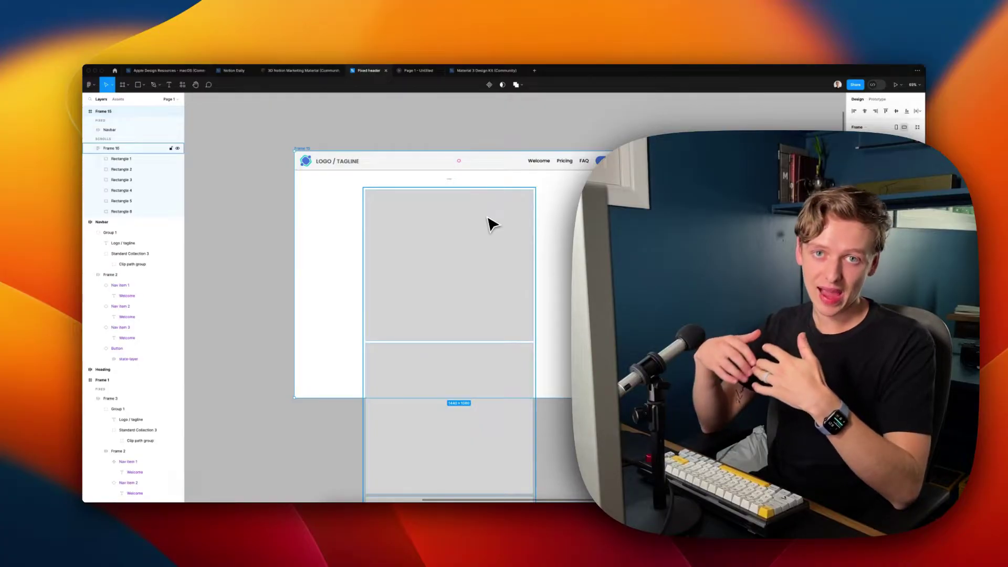
Step: Set the cyan Heading's scroll position to Sticky so it stops at the top edge
scroll(479, 228, "left", 5)
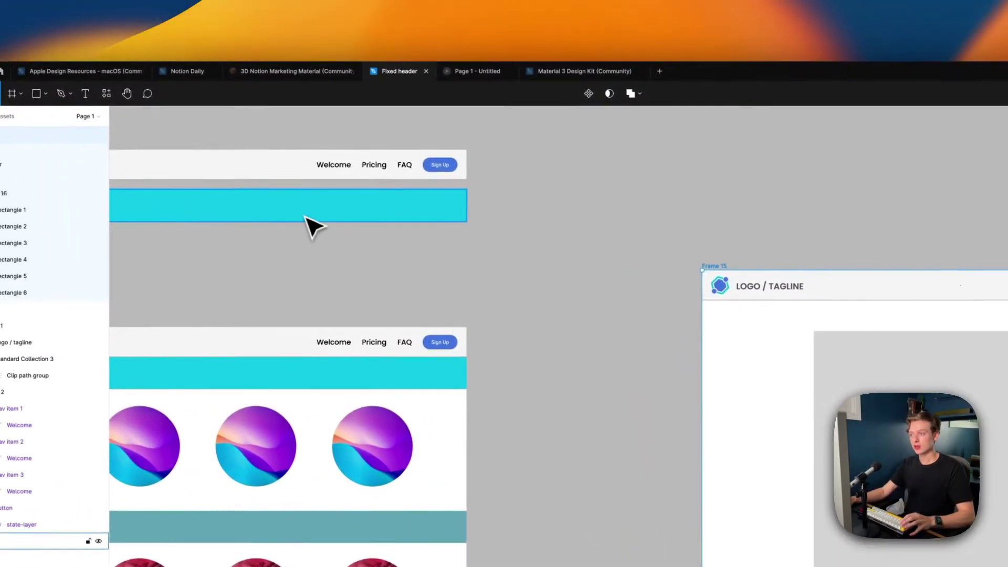
left_click_drag(308, 225, 488, 353)
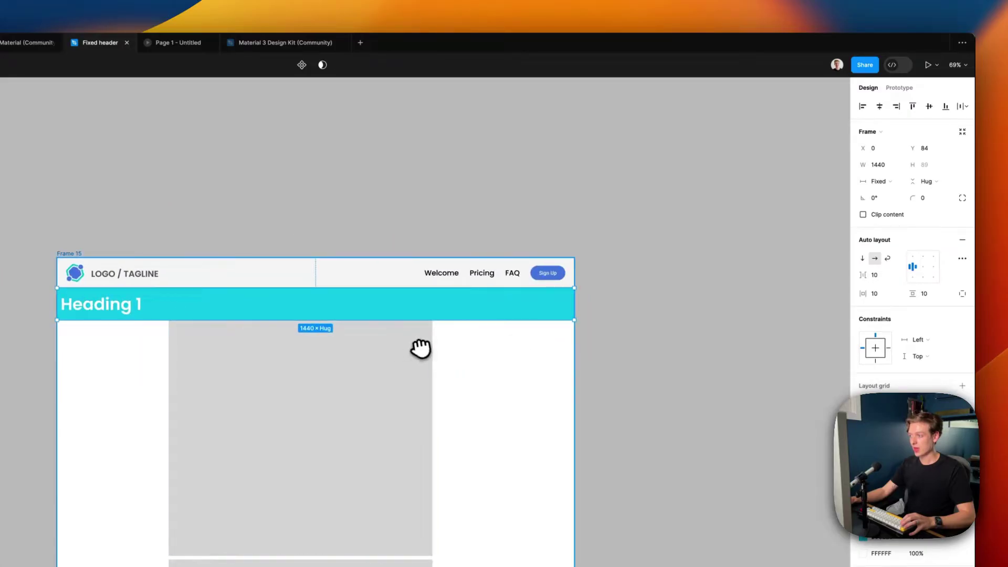
scroll(467, 344, "up", 3)
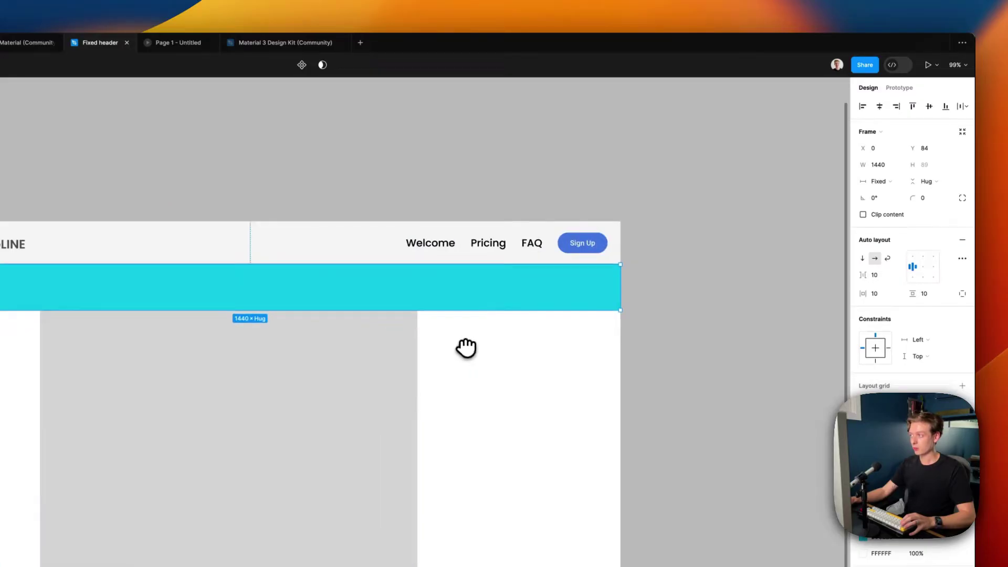
scroll(488, 344, "up", 3)
left_click(867, 114)
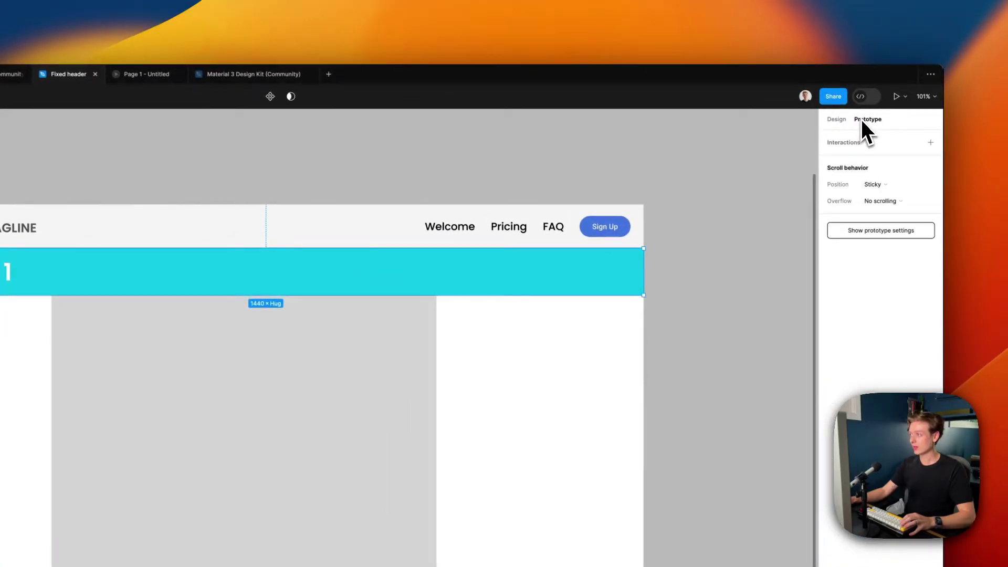
left_click(889, 183)
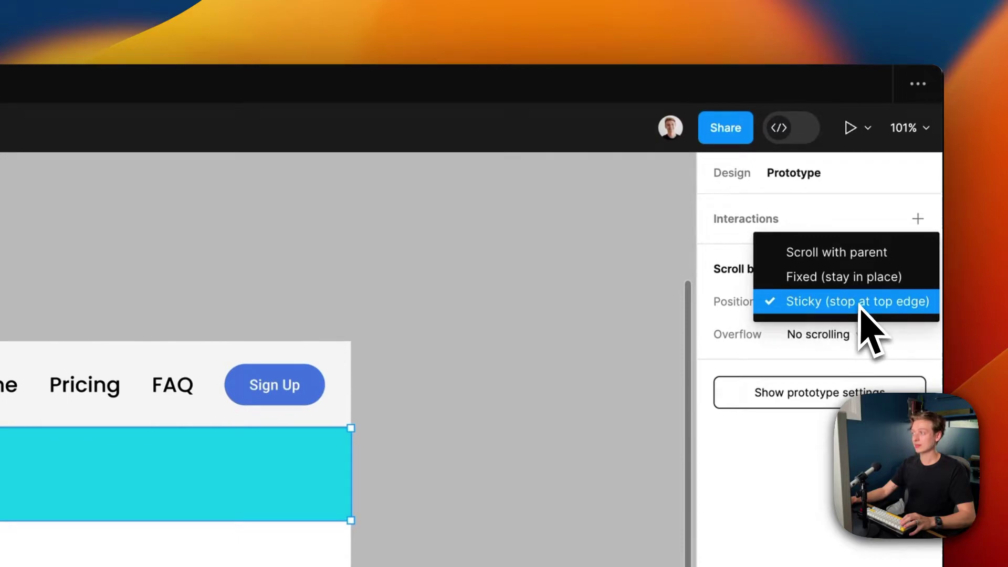
left_click(859, 302)
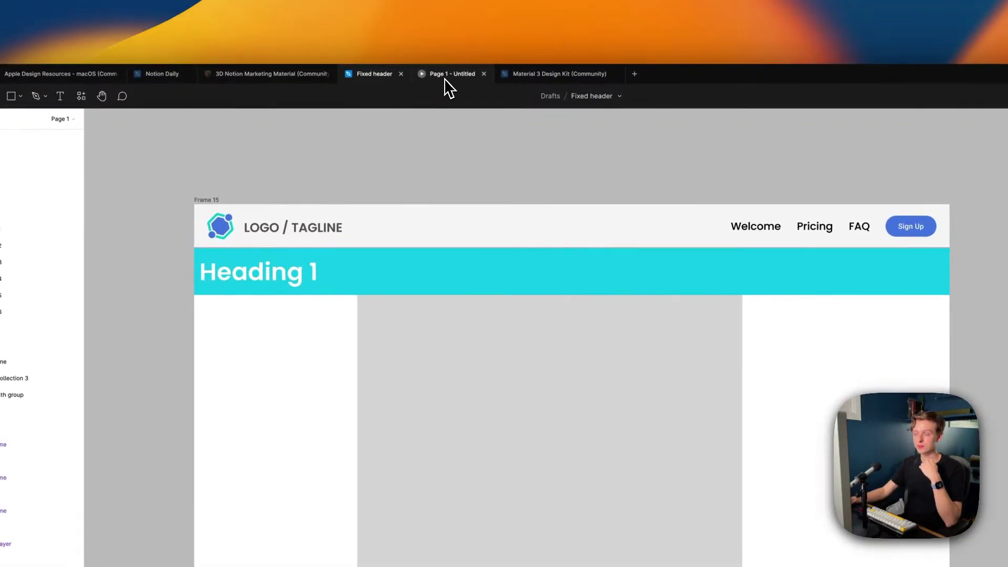
left_click(443, 81)
scroll(510, 362, "down", 3)
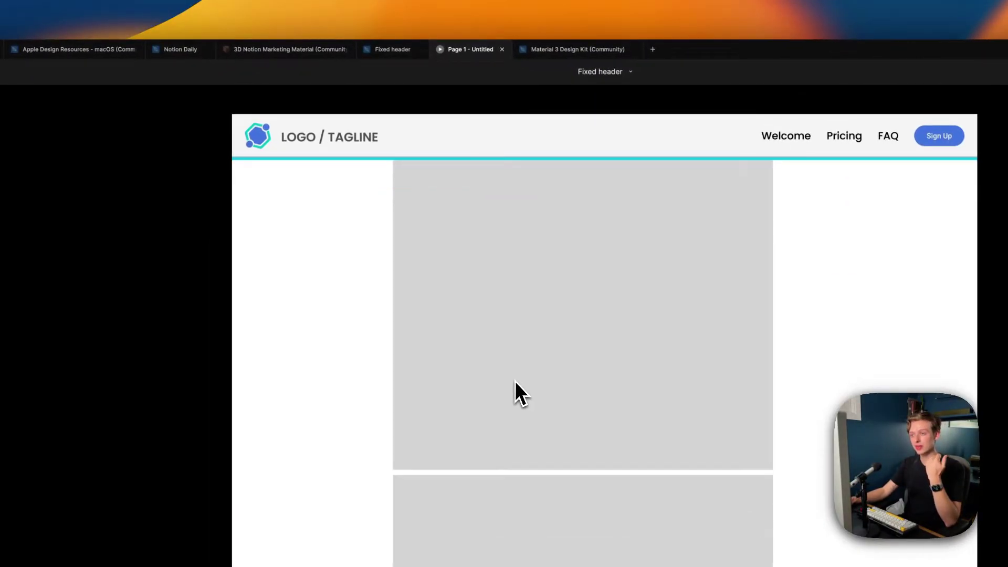
scroll(515, 380, "down", 3)
scroll(515, 386, "up", 2)
scroll(515, 387, "up", 3)
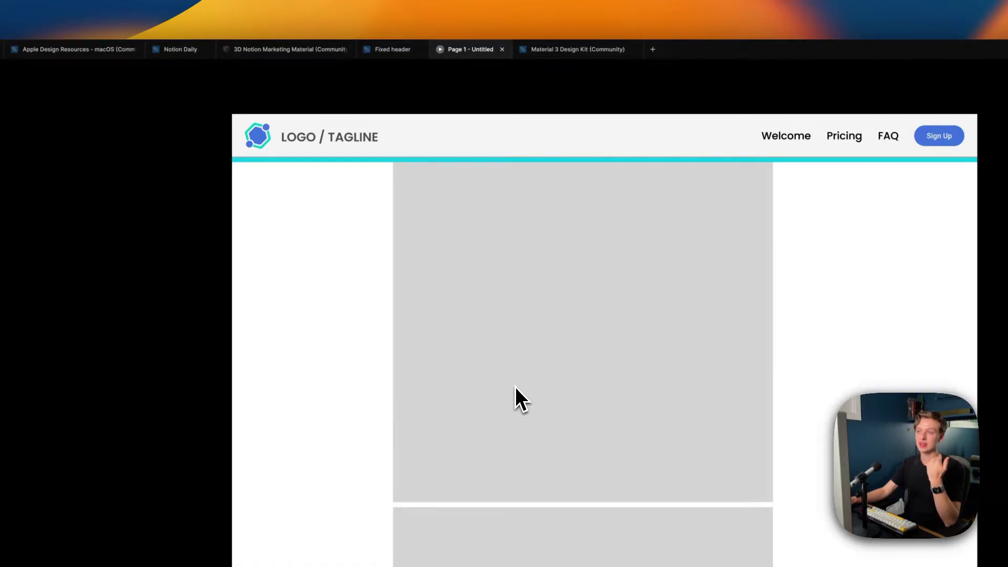
scroll(515, 387, "down", 4)
scroll(515, 387, "up", 5)
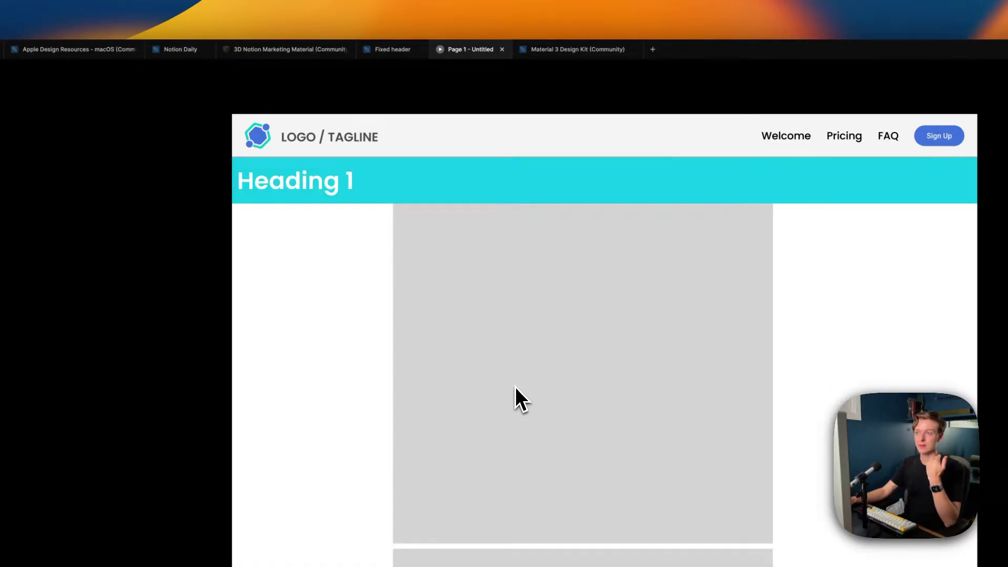
scroll(515, 388, "down", 4)
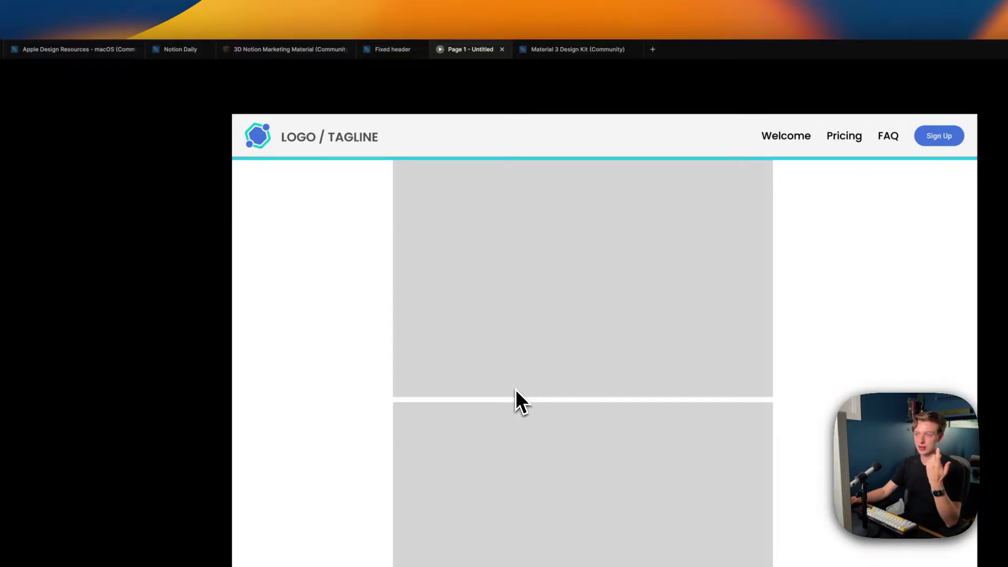
scroll(515, 389, "up", 5)
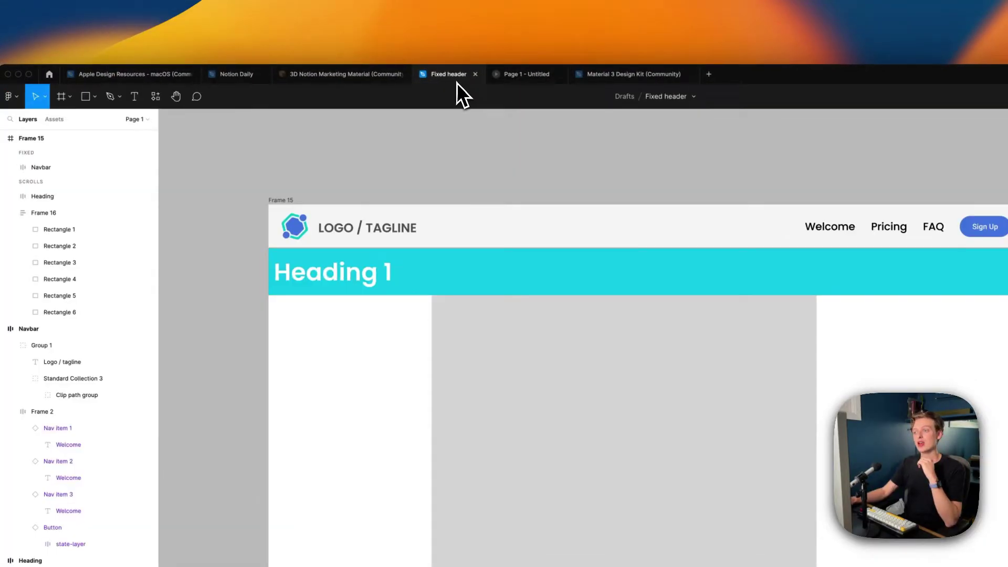
Step: Change Frame 15's overflow from Vertical to No scrolling
left_click(299, 203)
scroll(360, 219, "down", 3)
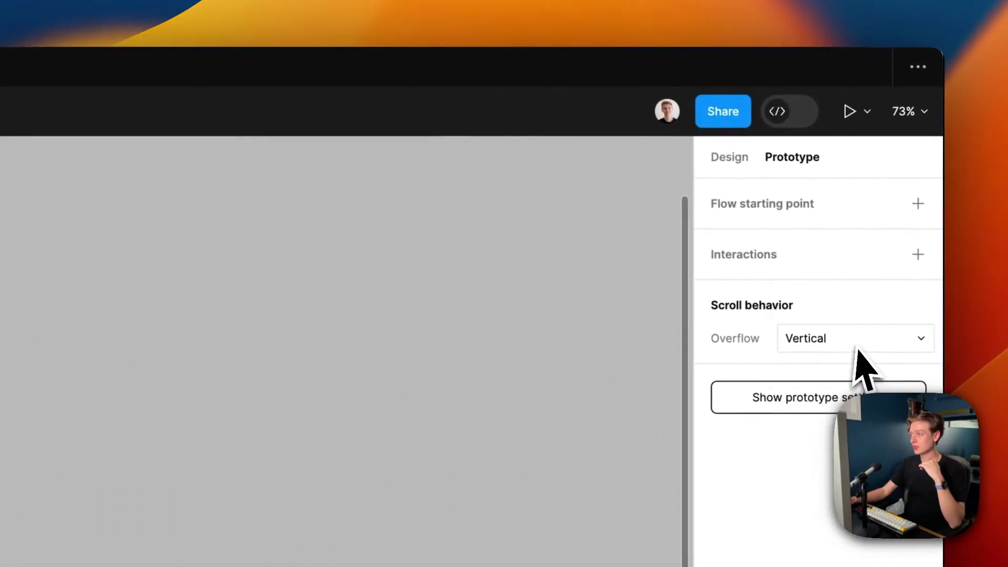
left_click(858, 341)
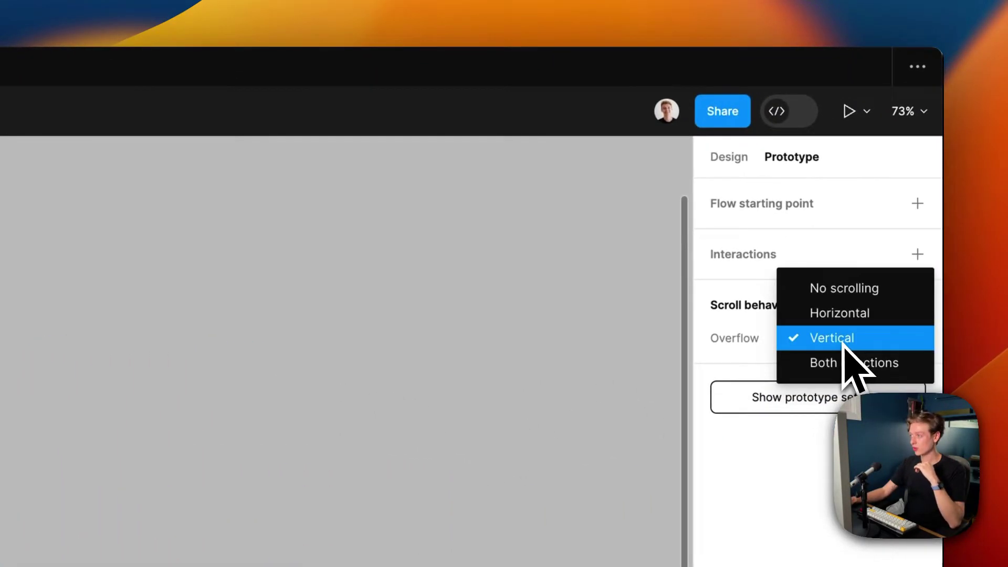
left_click(843, 291)
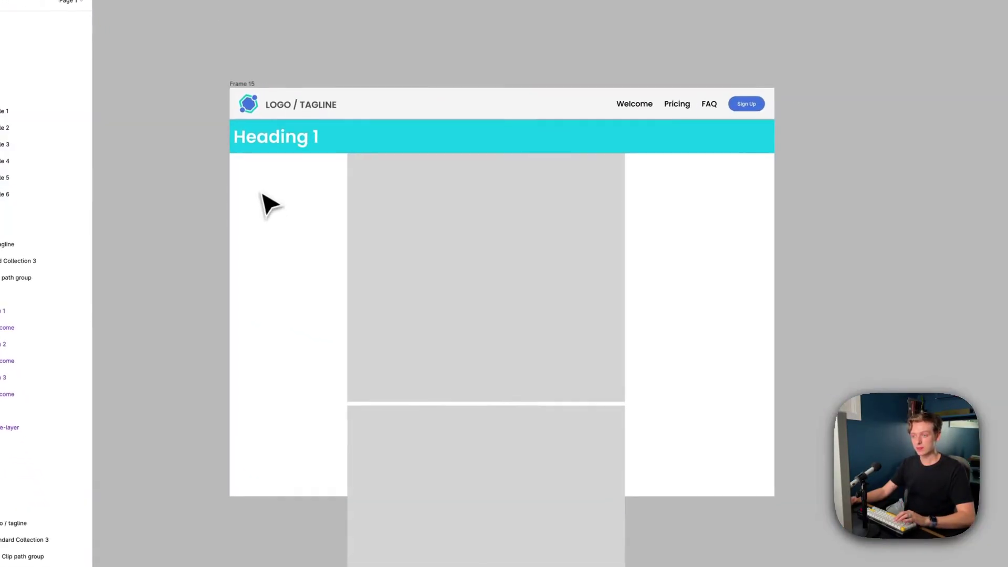
Step: Draw a new frame stretched to fill Frame 15 and rename it Body
key("r")
left_click_drag(708, 367, 1007, 566)
key("Escape")
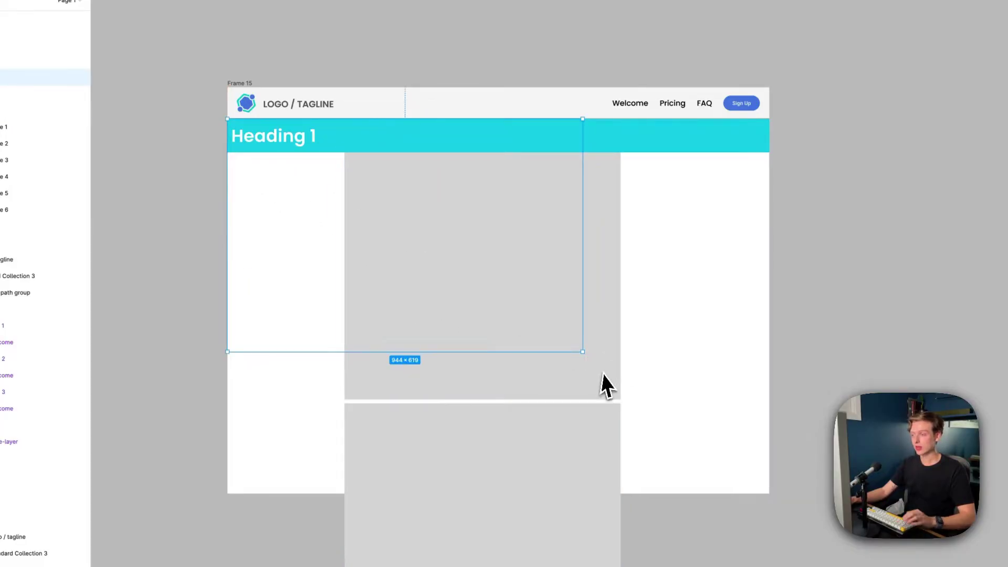
left_click_drag(583, 352, 771, 499)
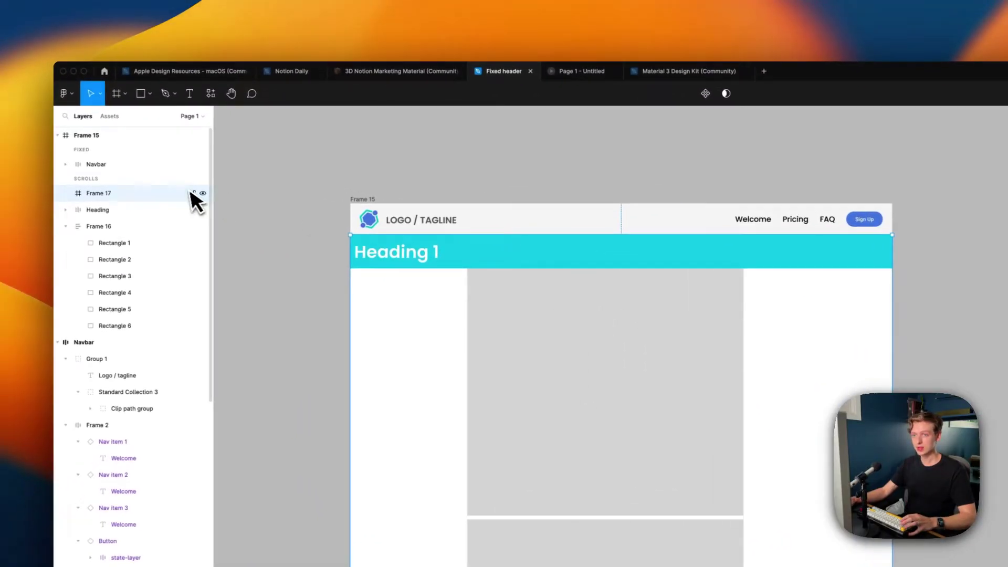
double_click(26, 169)
type("B")
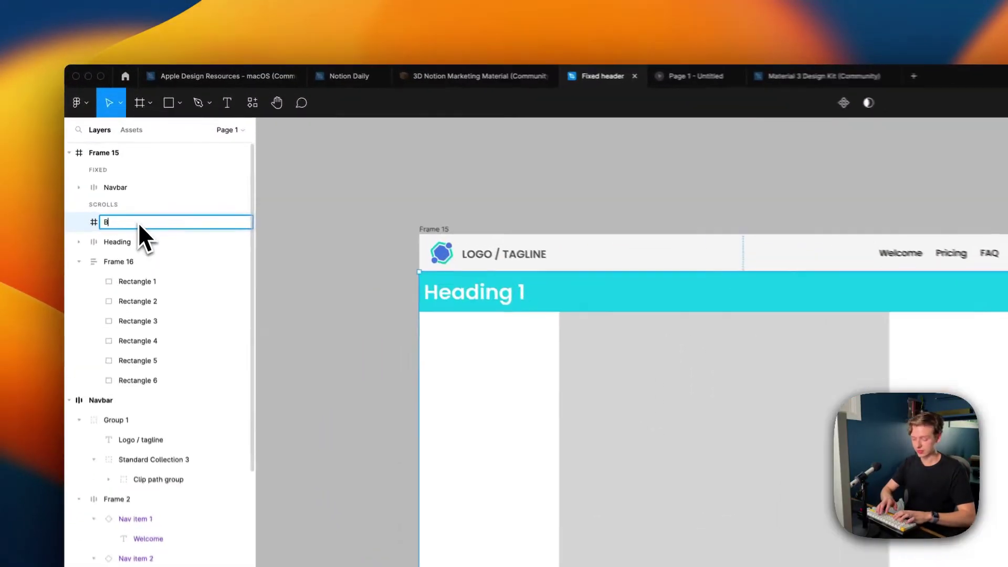
type("ody")
key("Return")
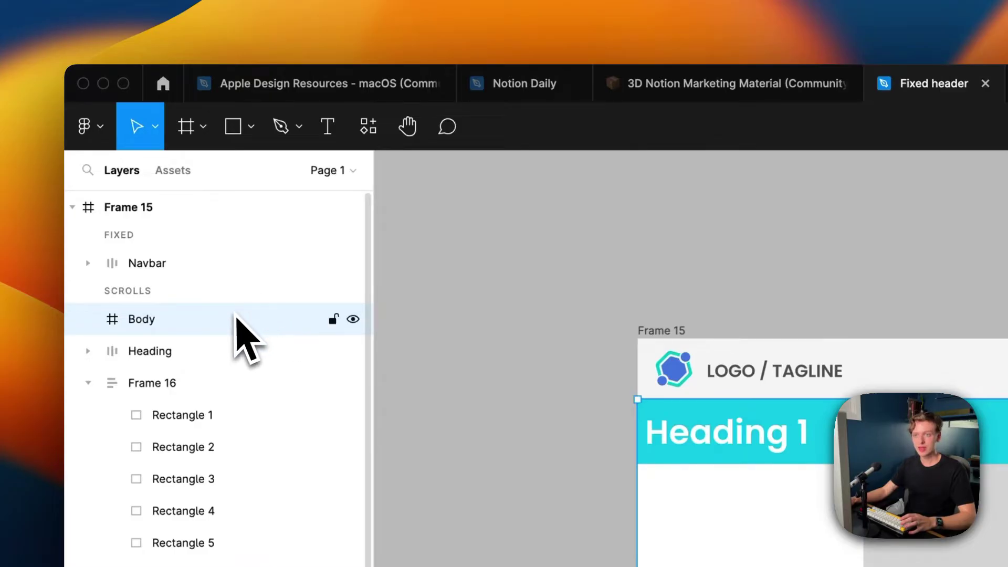
Step: Reorder Body in the layers and move Heading and Frame 16 inside it
left_click_drag(203, 323, 177, 373)
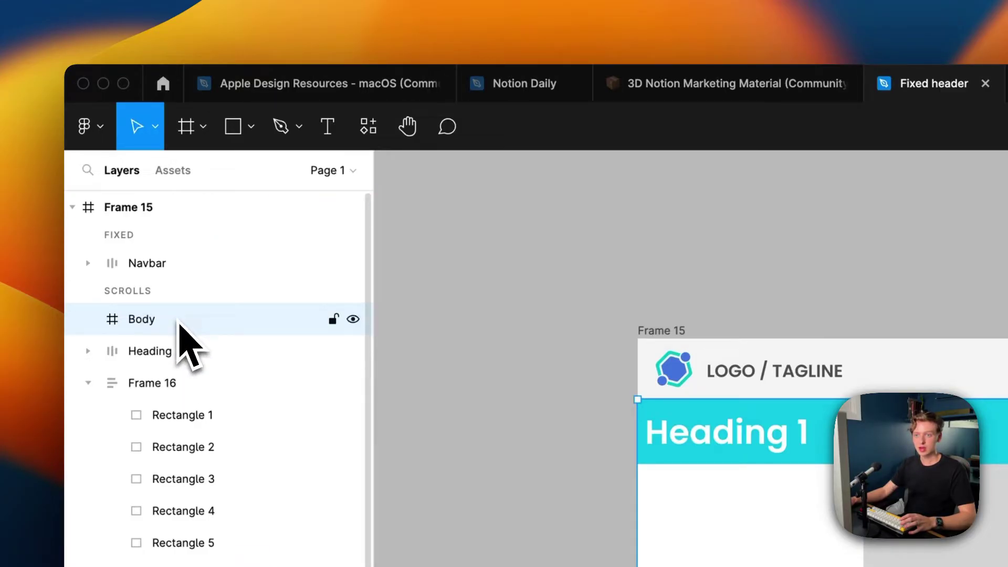
left_click(88, 383)
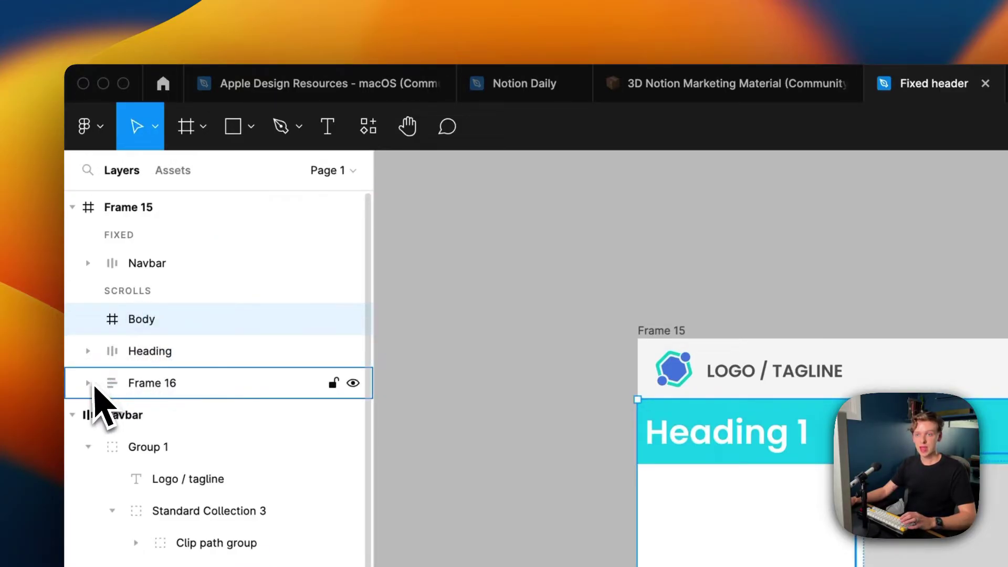
left_click(147, 383)
left_click(158, 351, "shift")
left_click_drag(163, 371, 144, 324)
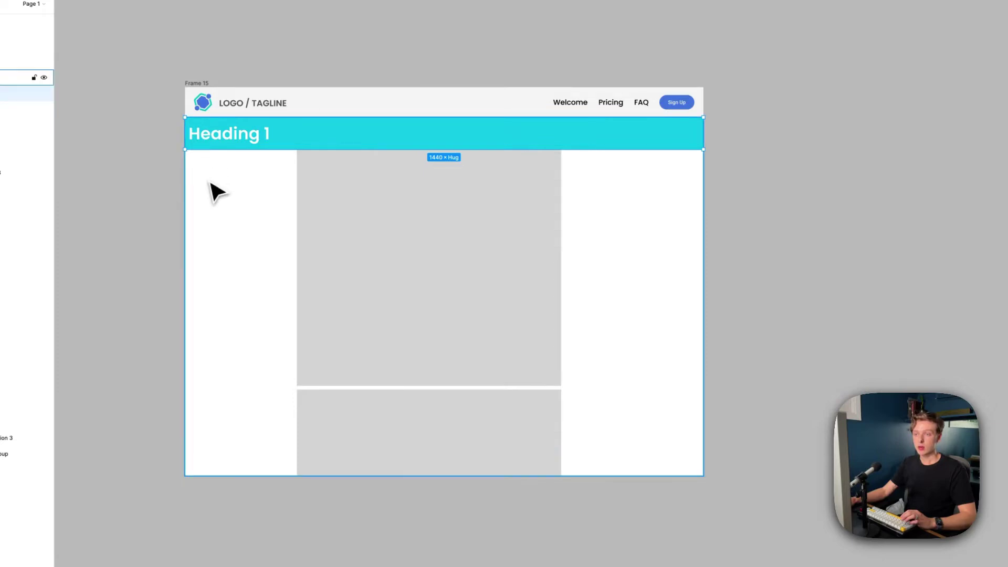
Step: Set the Body frame's overflow to Vertical scrolling
left_click(212, 186)
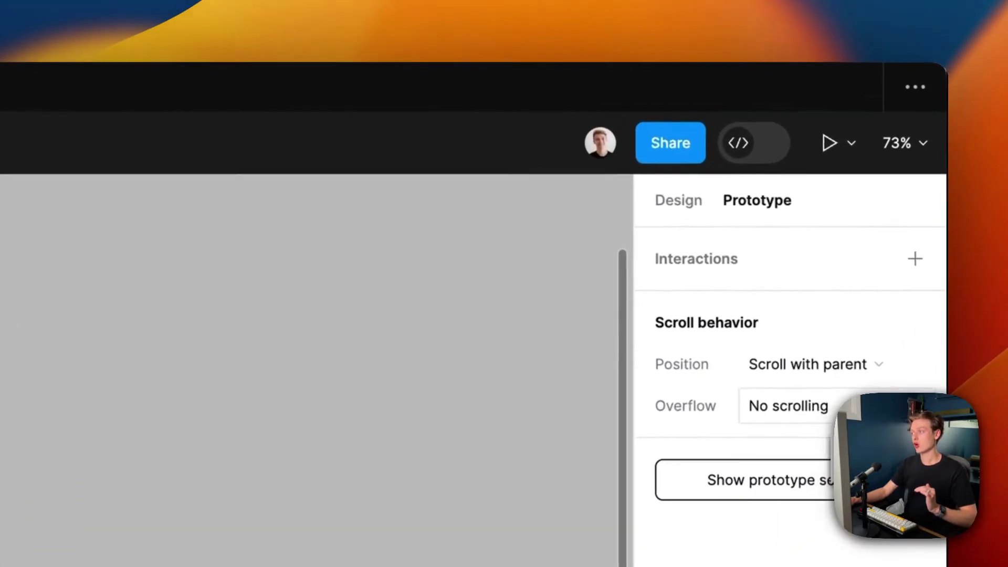
left_click(788, 408)
left_click(813, 476)
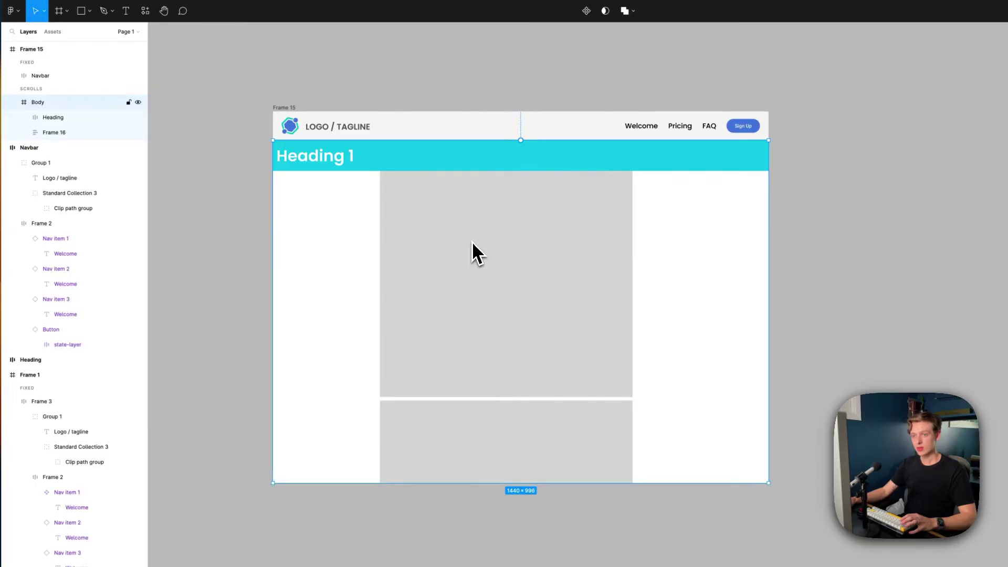
Step: Delete Rectangles 3 through 6 from Frame 16
left_click(54, 133)
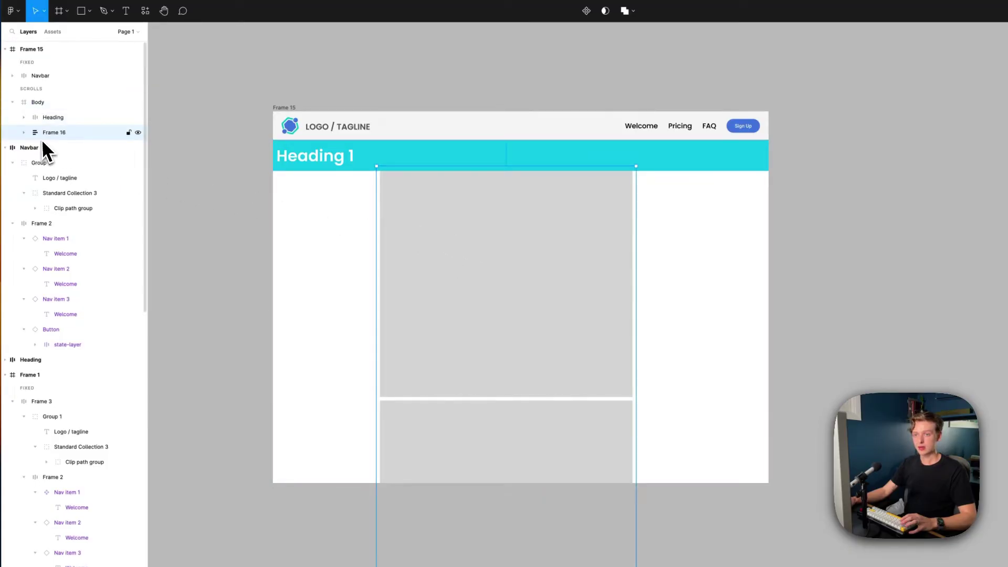
left_click(24, 133)
left_click(77, 178, "shift")
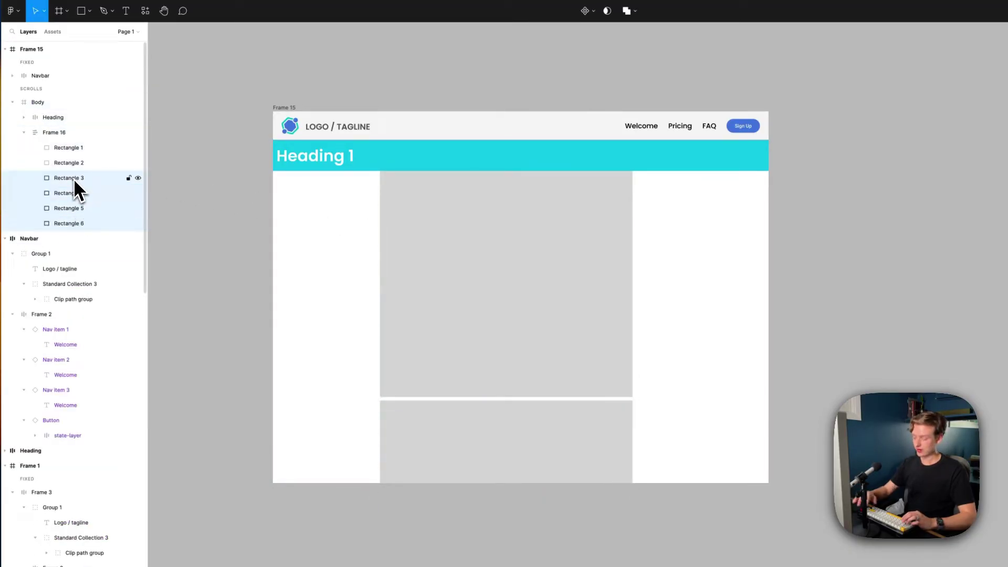
key("Delete")
Step: Lay the two rectangles side by side, inset the row left, and shorten it to 338
left_click(65, 133)
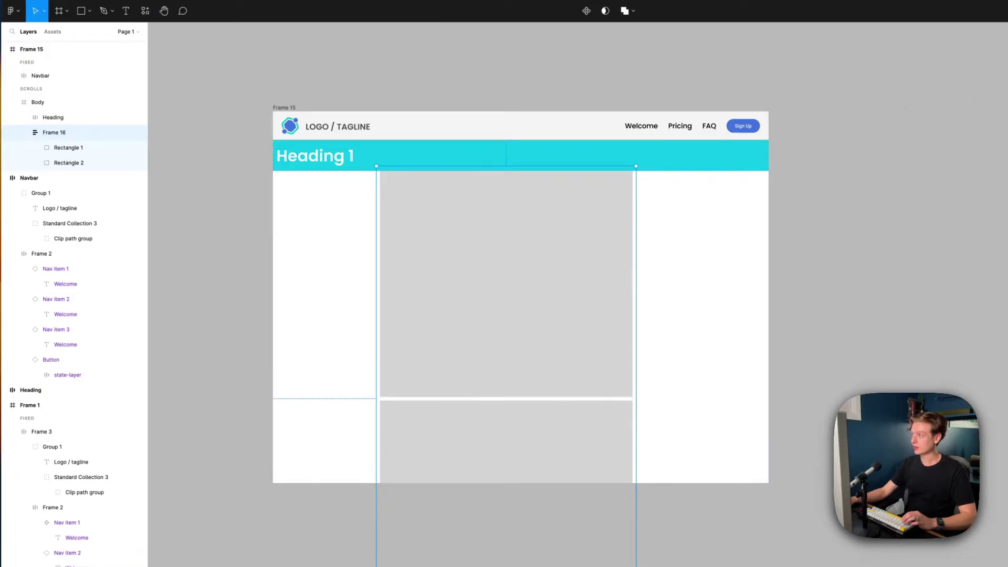
key("shift+h")
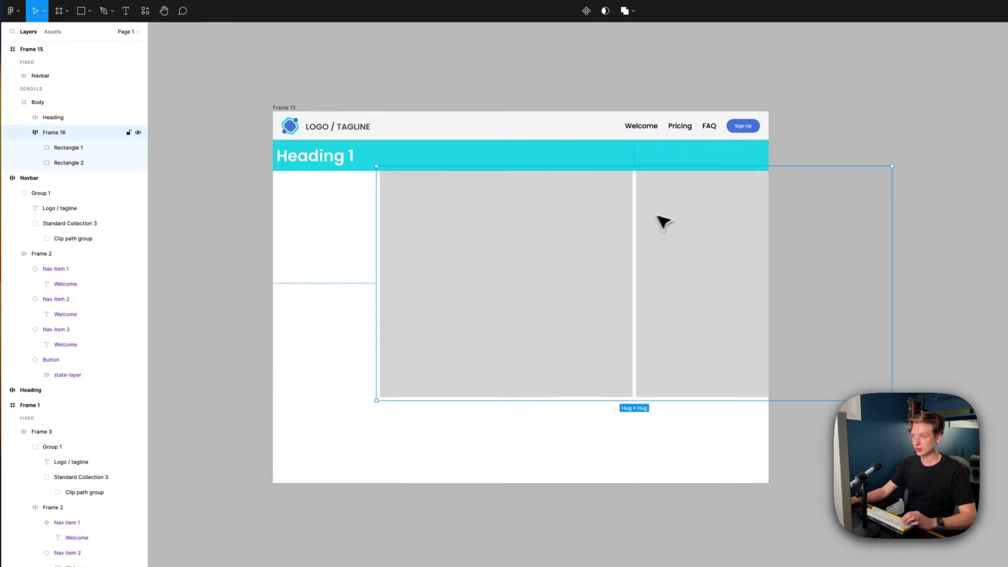
left_click_drag(520, 251, 436, 261)
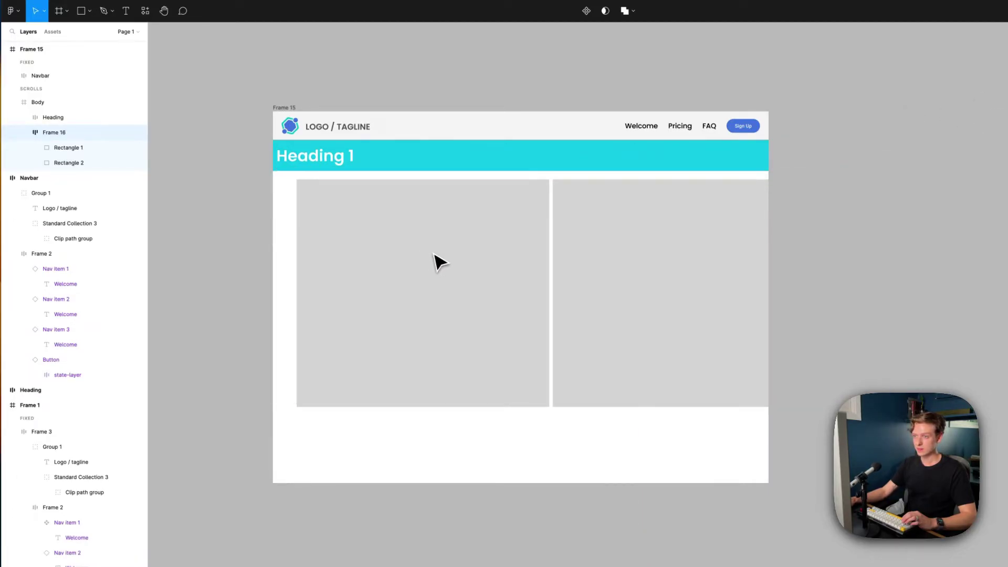
left_click_drag(477, 359, 474, 294)
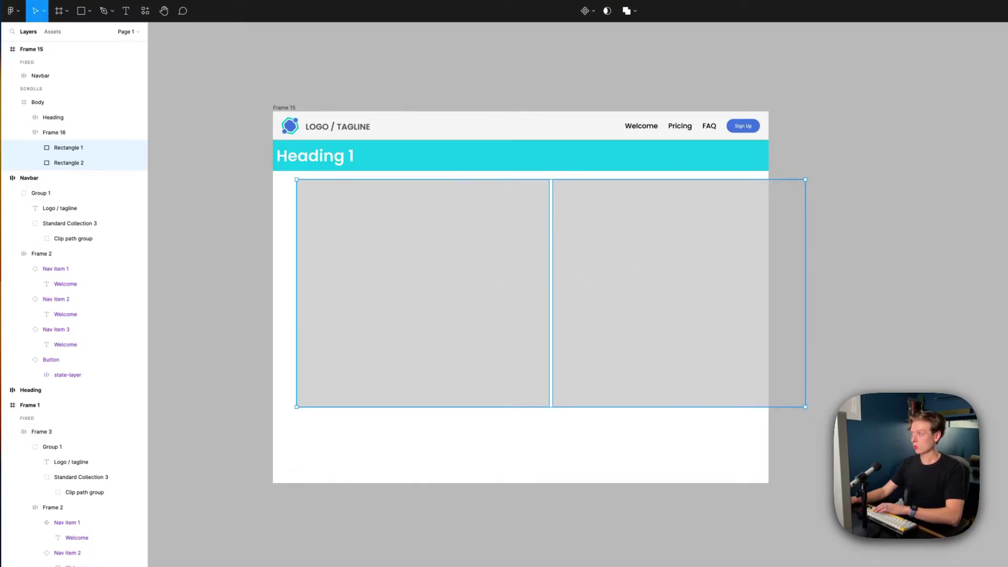
Step: Copy the Heading 1 bar below the boxes and rename its layer and text to Heading 2
left_click_drag(349, 165, 338, 316)
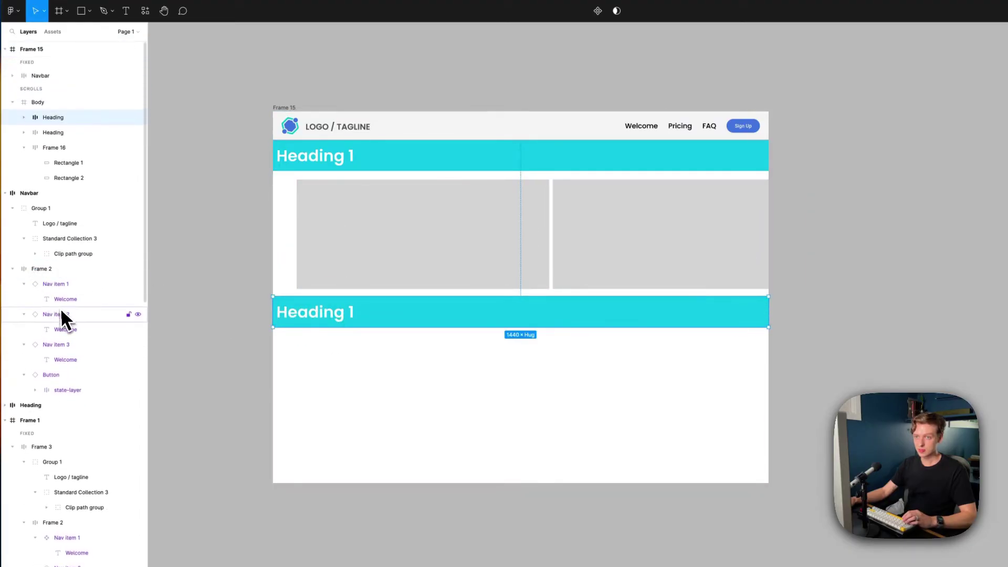
double_click(70, 119)
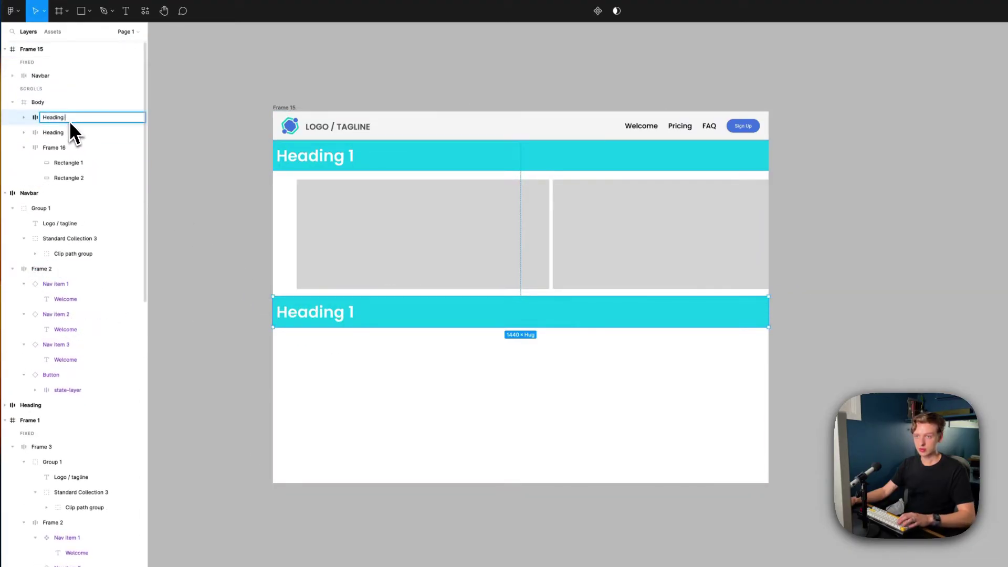
type("Heading 2")
double_click(315, 315)
double_click(336, 312)
type("2")
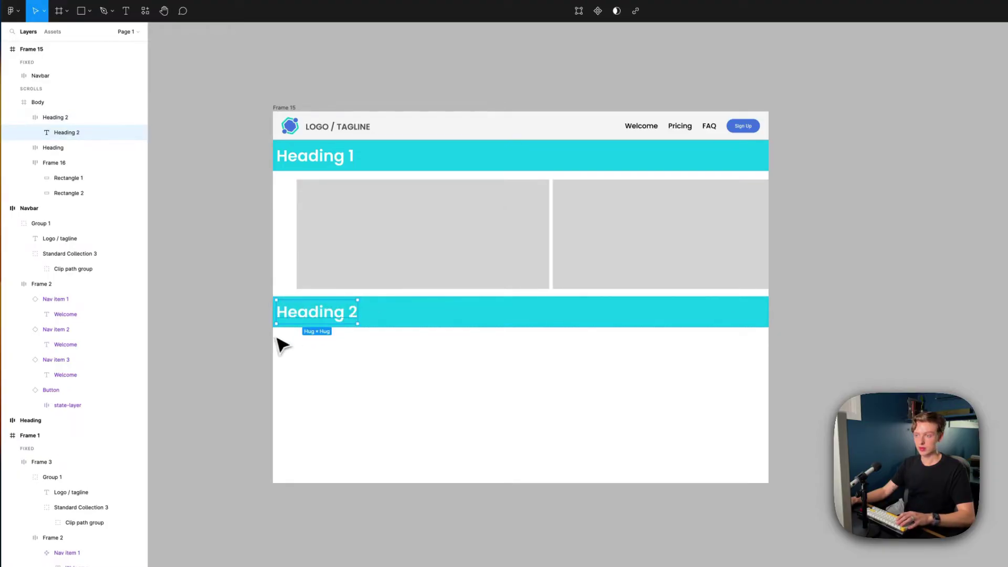
left_click(288, 342)
Step: Duplicate the Heading 2 bar as Heading 3 and collapse both heading layers
left_click(357, 320)
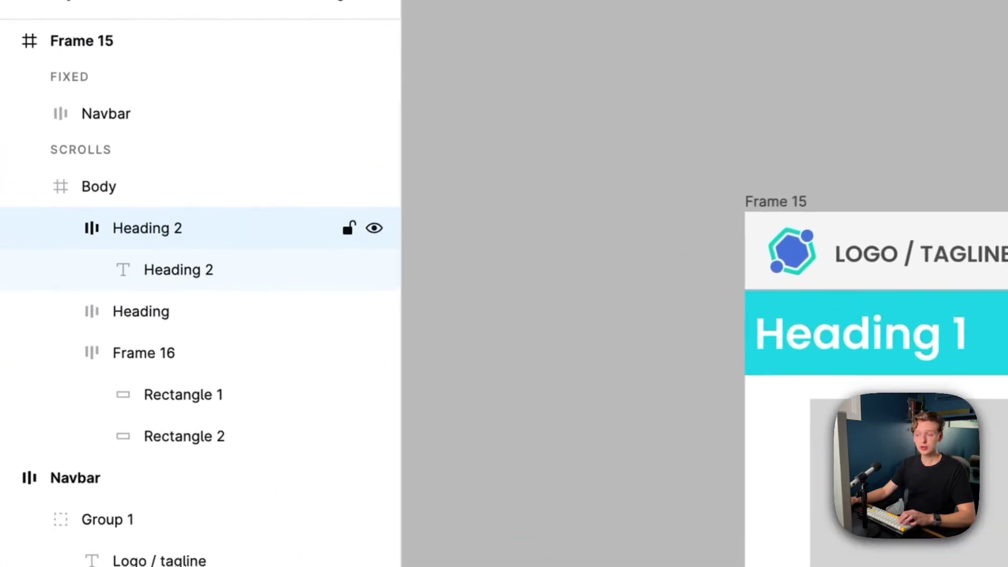
key("ctrl+d")
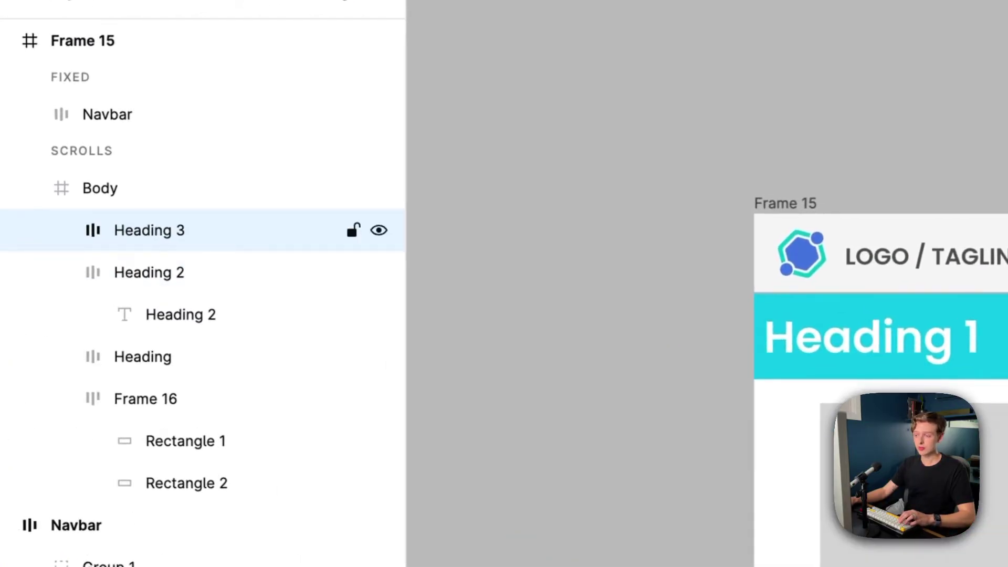
key("Return")
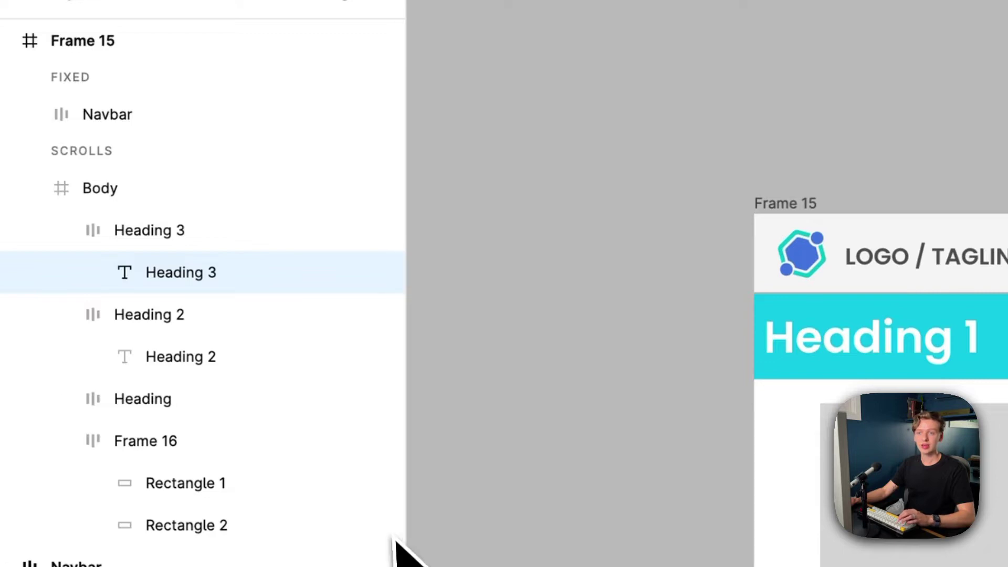
left_click(61, 230)
left_click(61, 272)
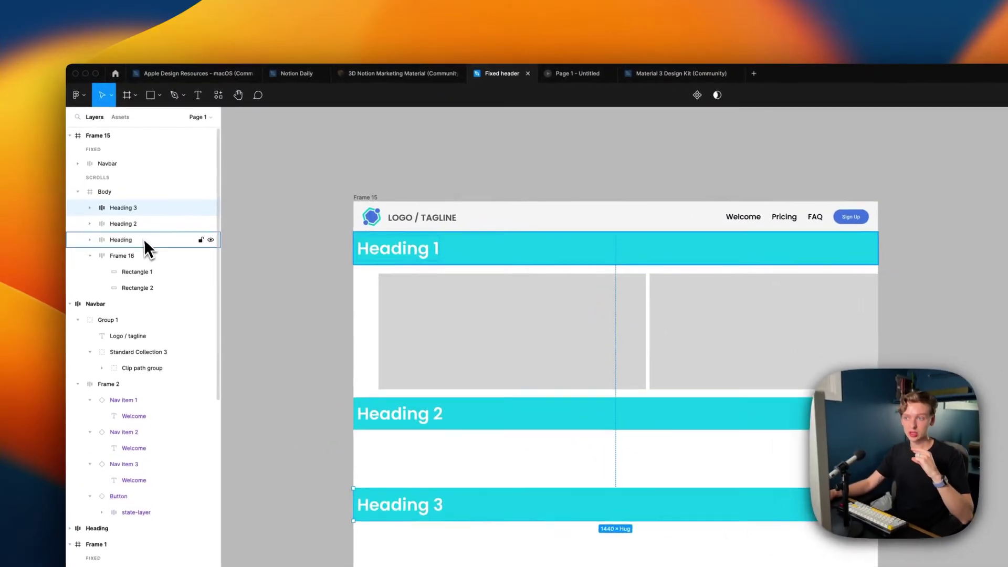
left_click(132, 180)
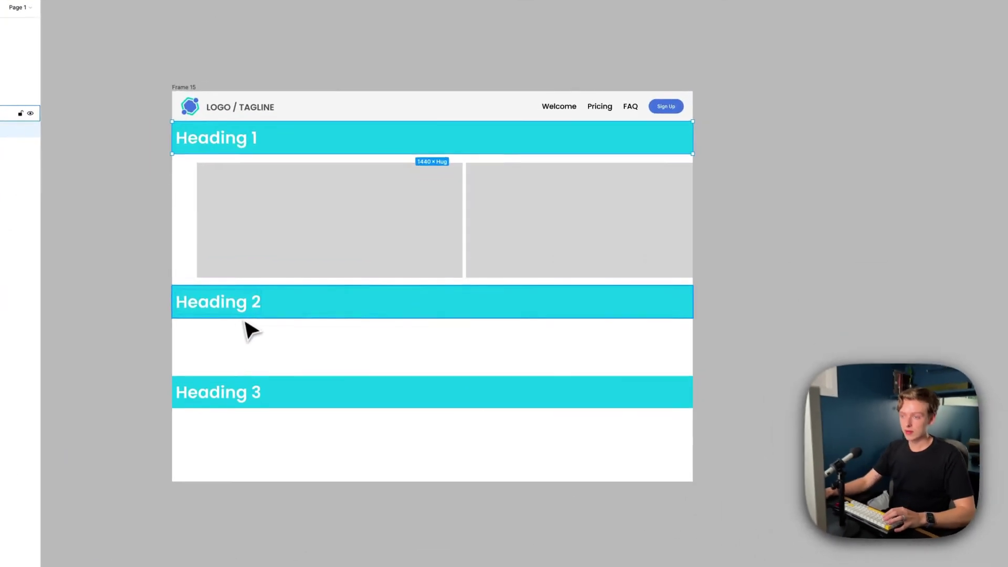
Step: Copy the grey box row below Heading 2 and shorten it to 111 tall
left_click(343, 304)
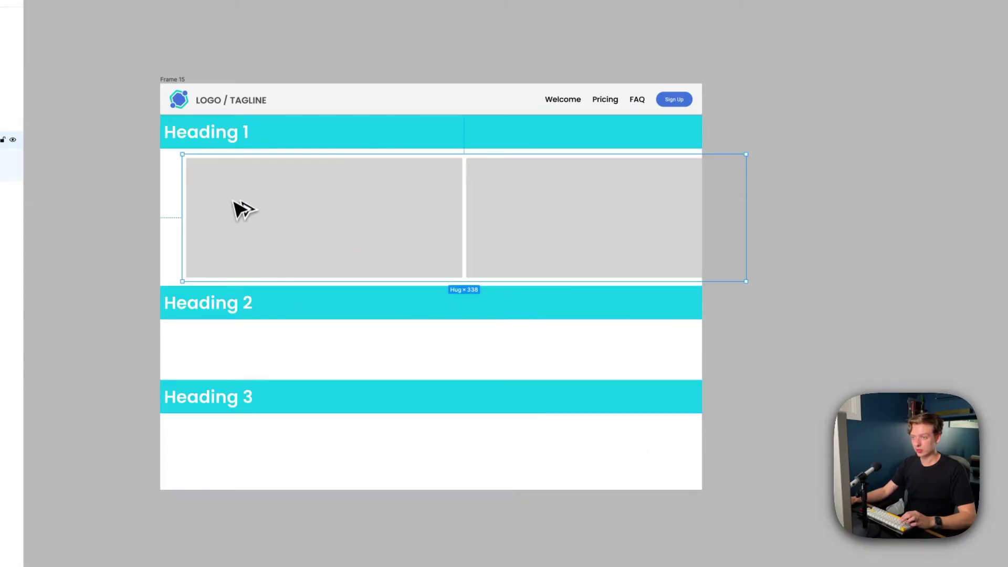
left_click_drag(238, 210, 231, 352)
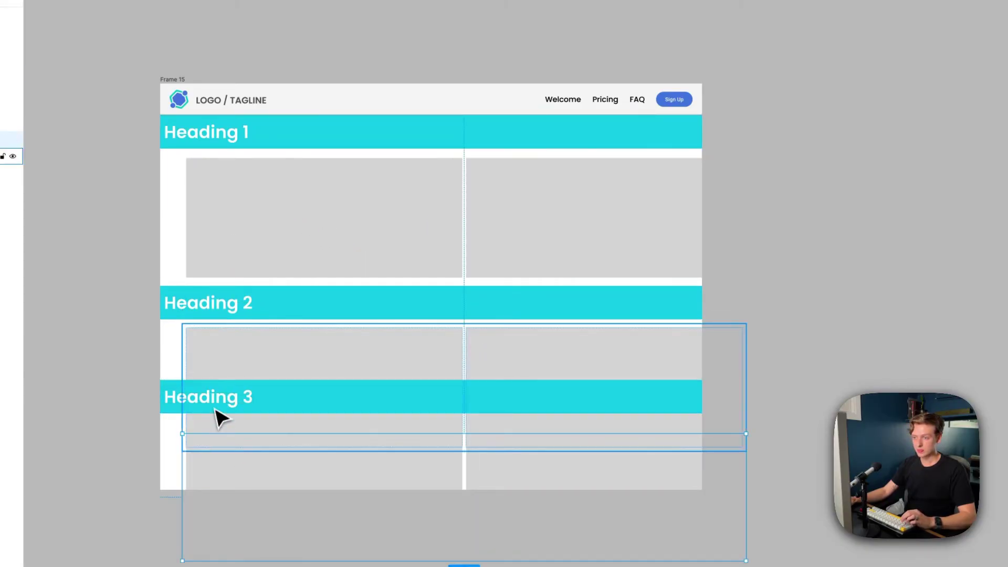
left_click_drag(266, 448, 272, 366)
Step: Stretch the box row under Heading 3 much taller, then clear the selection
left_click(281, 461)
scroll(278, 446, "down", 5)
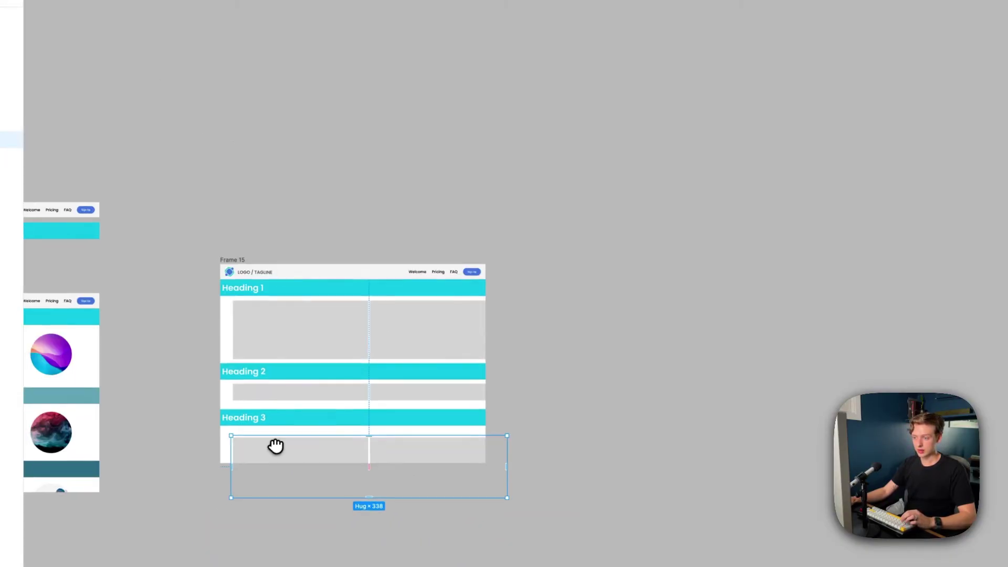
scroll(315, 394, "down", 5)
left_click_drag(350, 360, 355, 511)
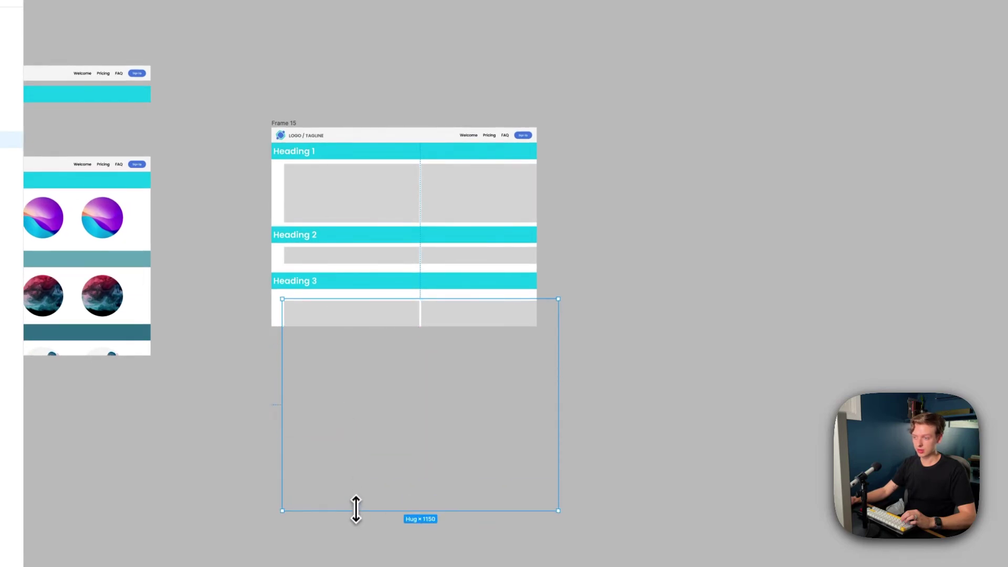
scroll(313, 342, "up", 5)
scroll(309, 342, "up", 2)
scroll(194, 315, "up", 5)
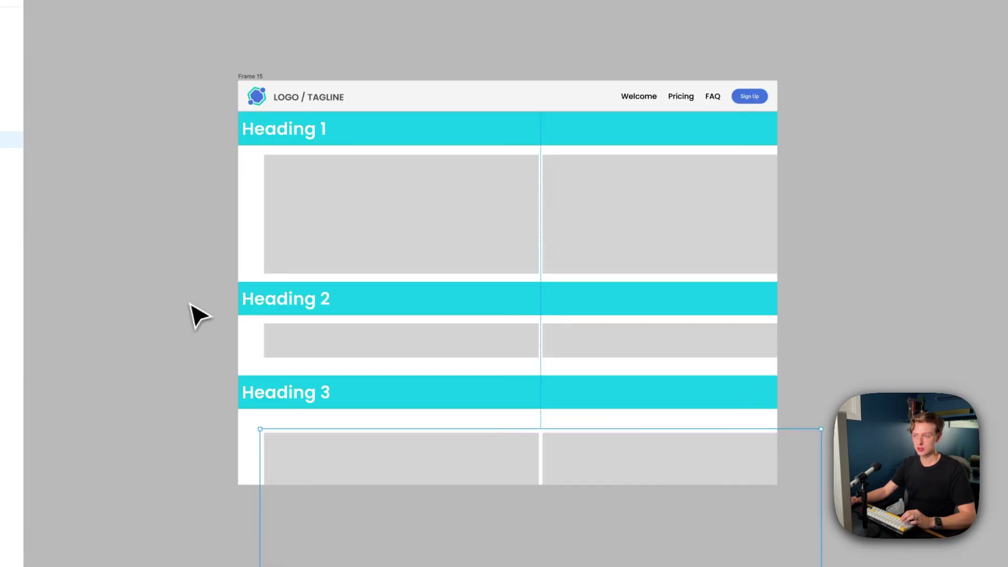
left_click(187, 315)
left_click(248, 119)
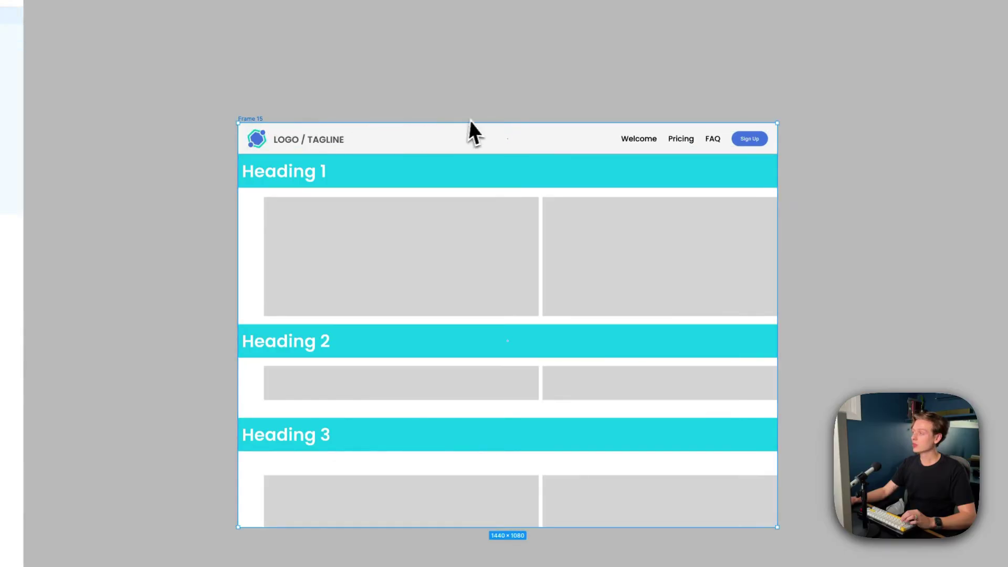
key("super+alt+Return")
scroll(638, 406, "down", 5)
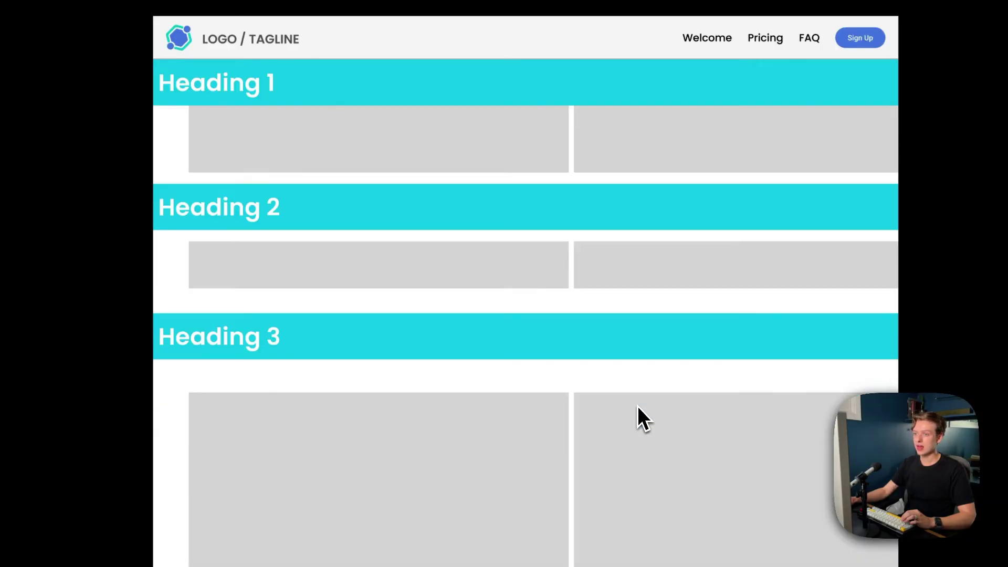
scroll(636, 409, "up", 5)
scroll(637, 408, "down", 3)
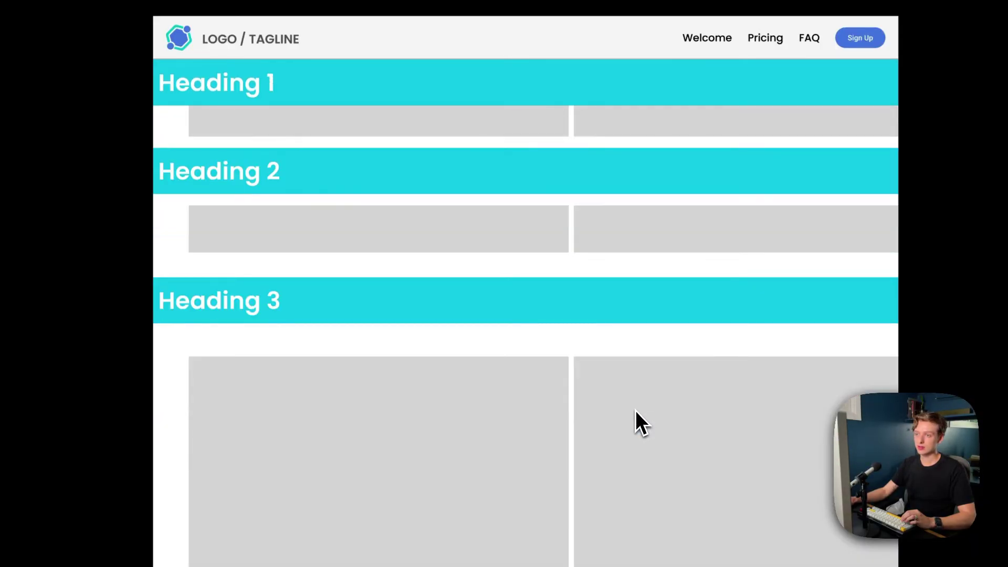
scroll(635, 411, "down", 4)
scroll(635, 411, "up", 3)
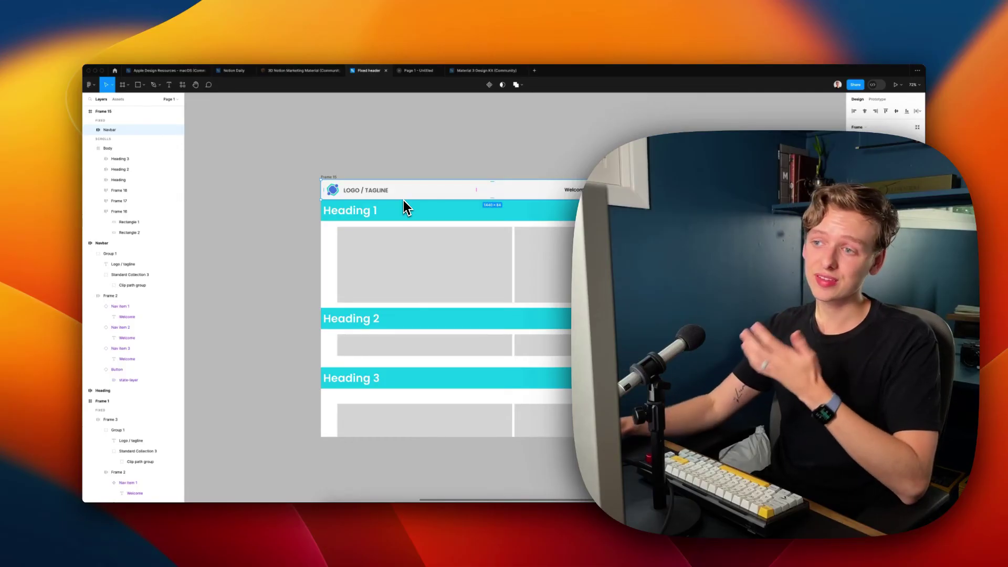
left_click(415, 73)
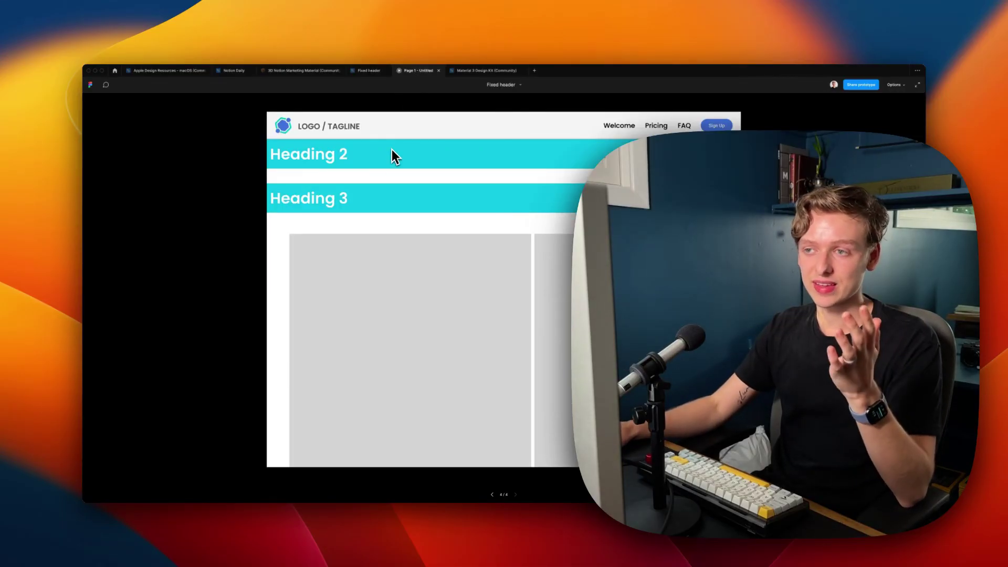
scroll(386, 210, "down", 2)
scroll(380, 259, "up", 5)
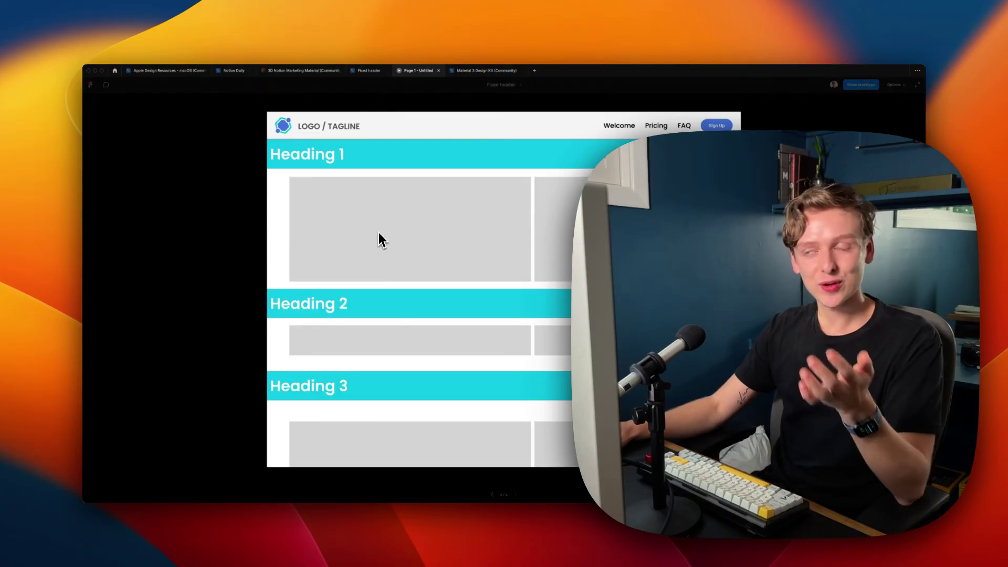
left_click(364, 72)
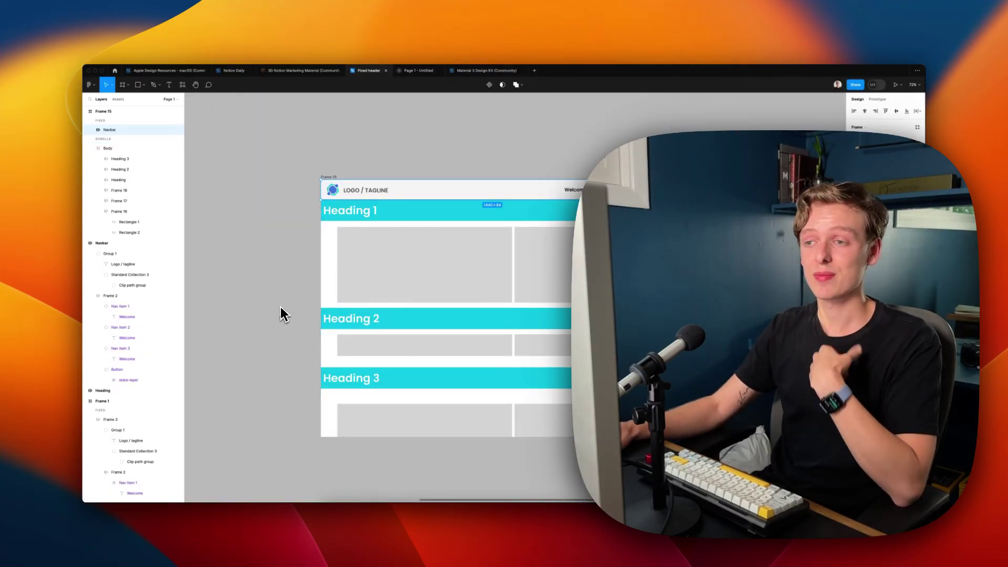